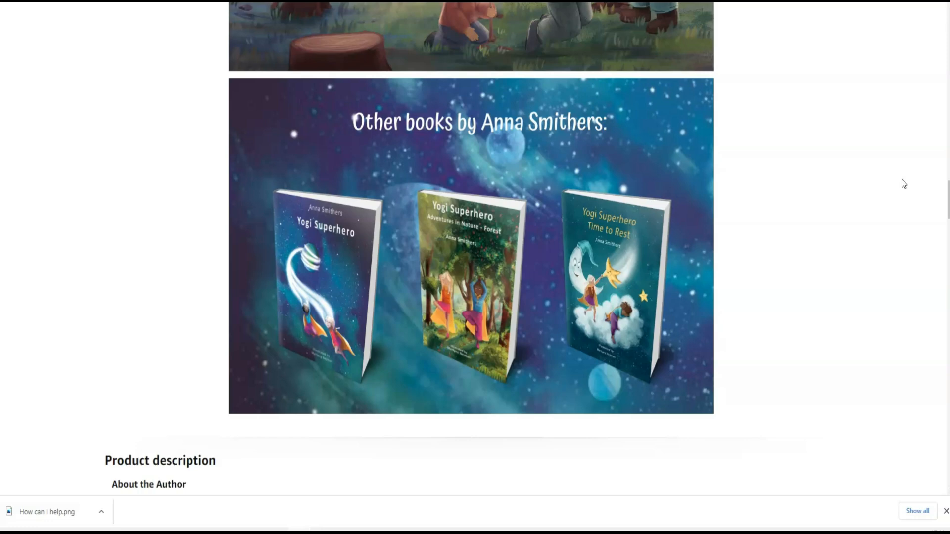
Examine the From the Publisher images on the picture book's product page, including the banner of other books by the author.
click(889, 192)
scroll(889, 188, down, 3)
scroll(889, 188, up, 3)
scroll(839, 290, up, 5)
scroll(840, 291, up, 20)
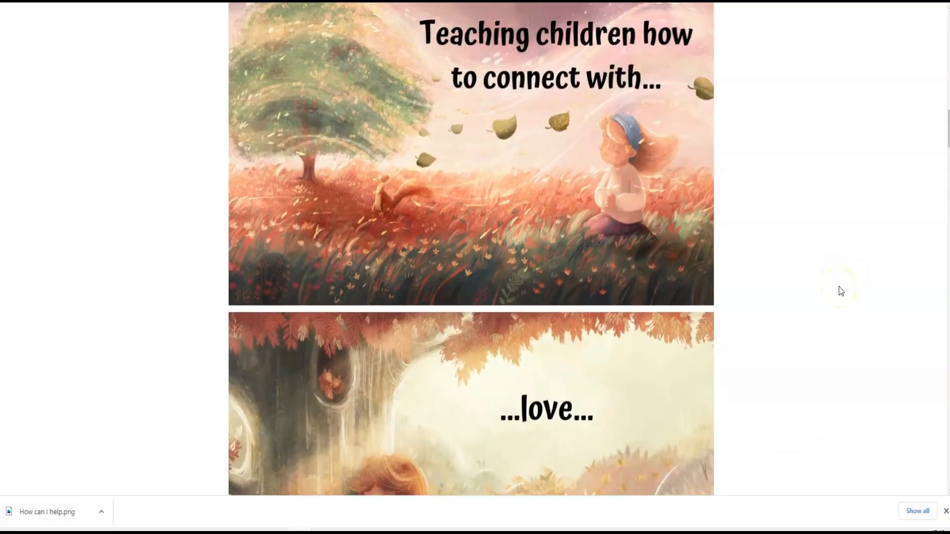
scroll(839, 290, up, 3)
scroll(843, 317, down, 4)
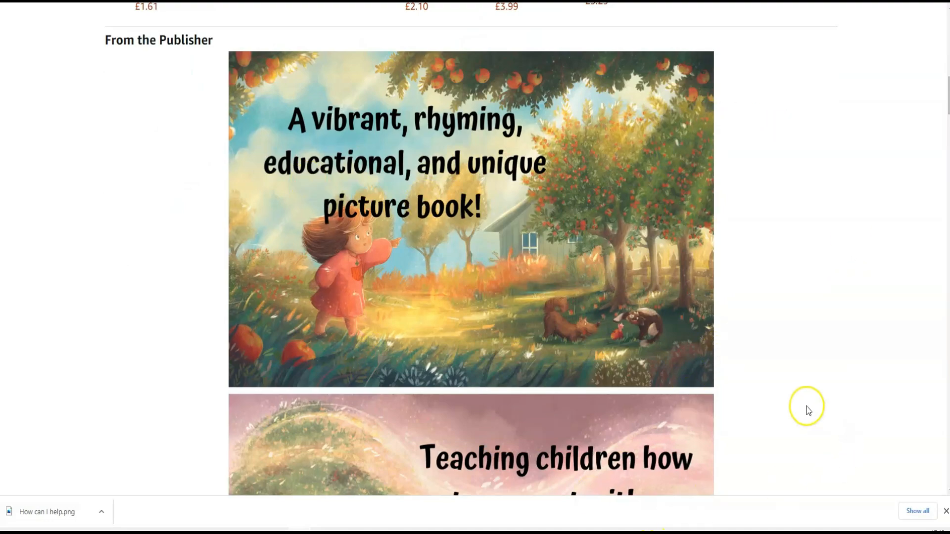
scroll(806, 406, down, 2)
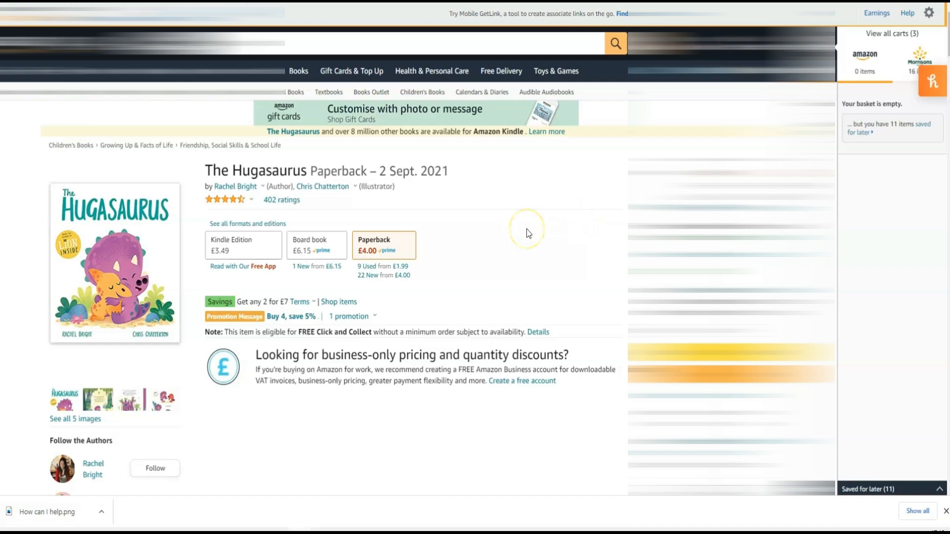
Examine the From the Publisher section on The Hugasaurus product page, including the Dinofeelings banner and series description.
scroll(526, 229, down, 3)
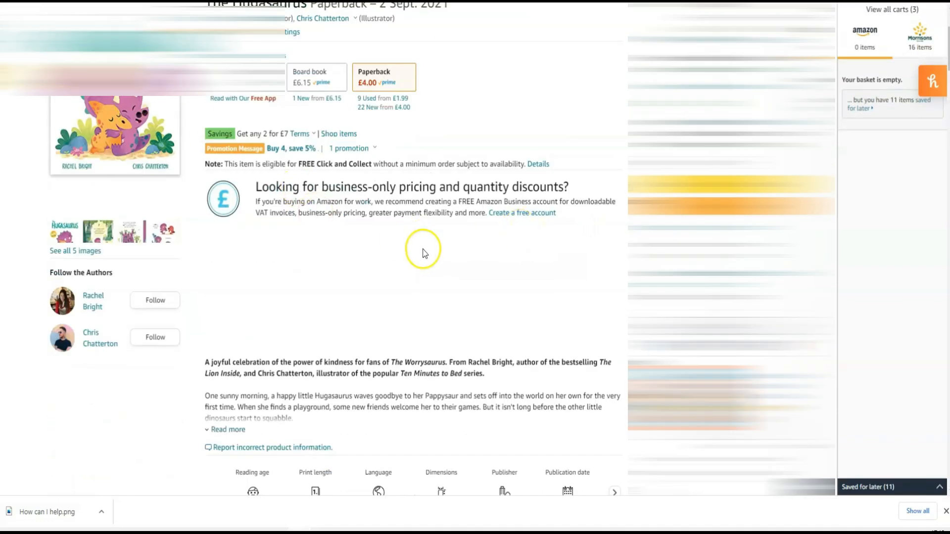
scroll(522, 271, down, 8)
scroll(527, 270, down, 9)
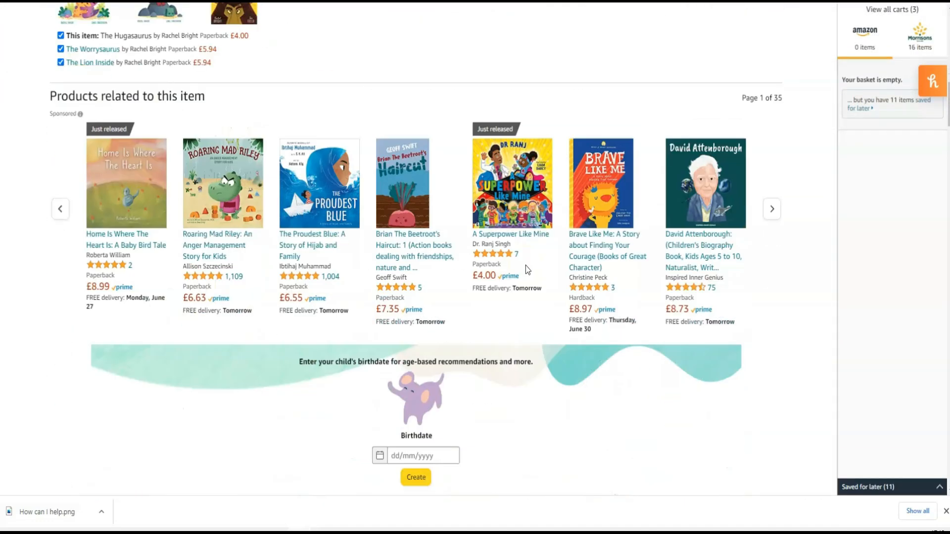
scroll(528, 270, down, 3)
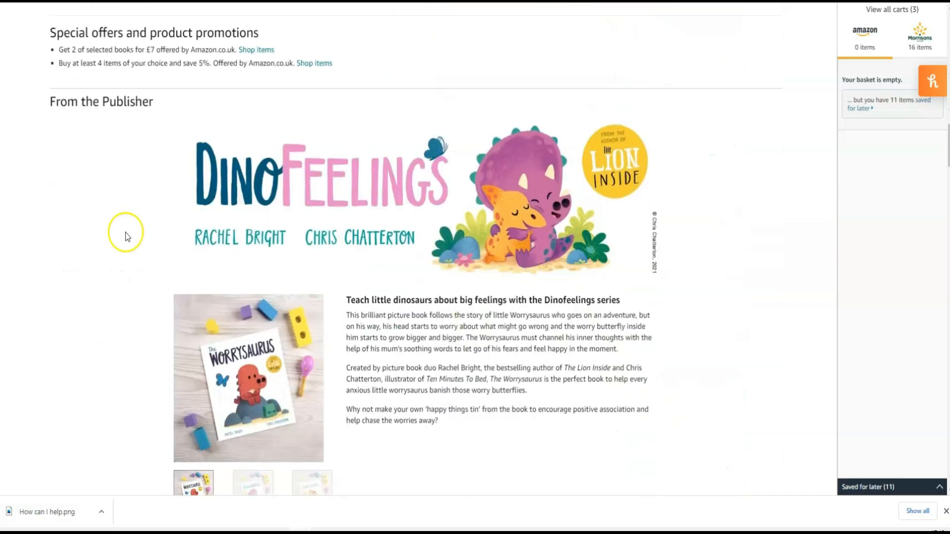
scroll(80, 197, down, 2)
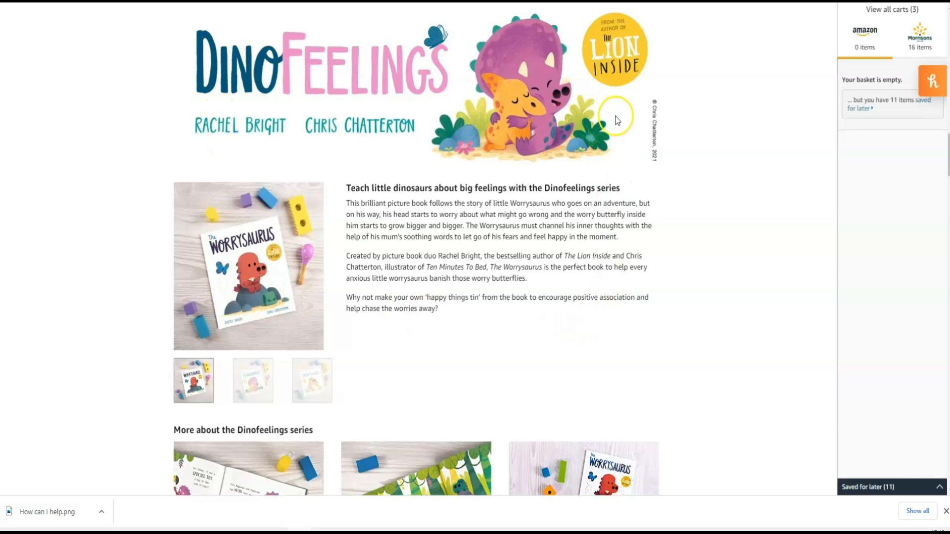
scroll(422, 238, down, 3)
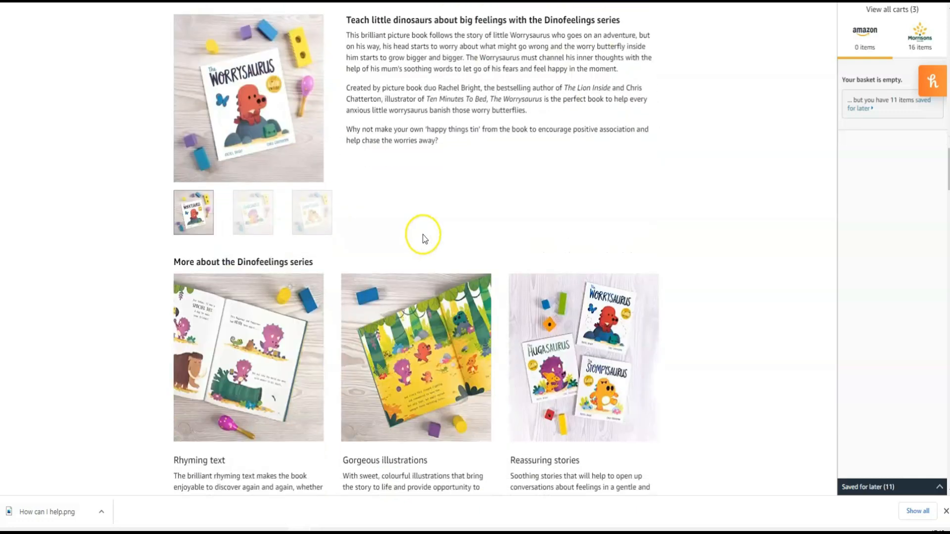
View the Stompysaurus and Hugasaurus entries in the Dinofeelings book carousel and examine the series' feature images and closing banner.
scroll(422, 228, up, 4)
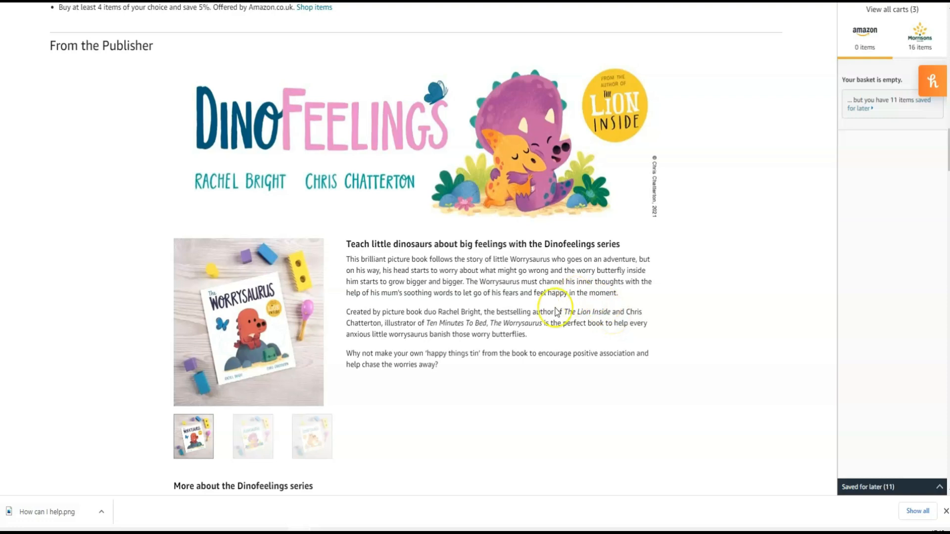
scroll(475, 292, down, 2)
click(305, 336)
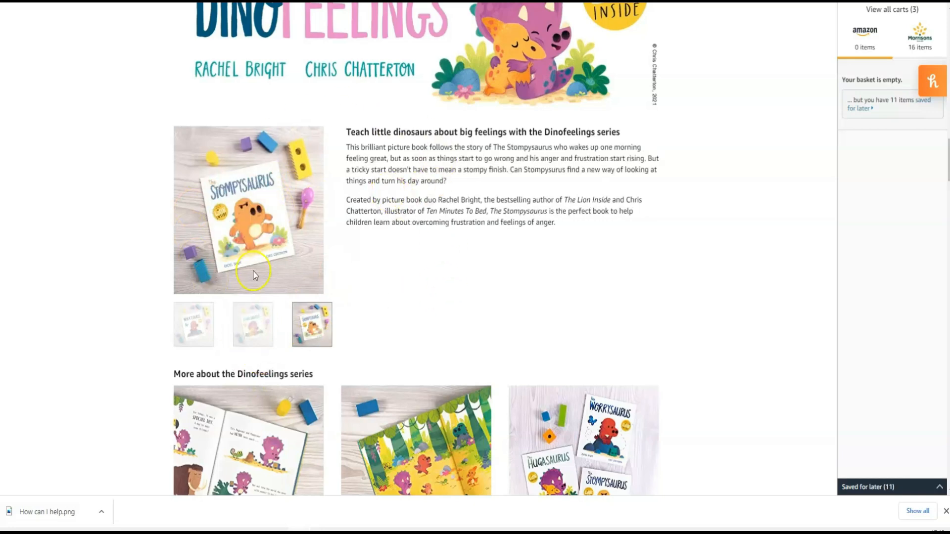
scroll(741, 321, down, 3)
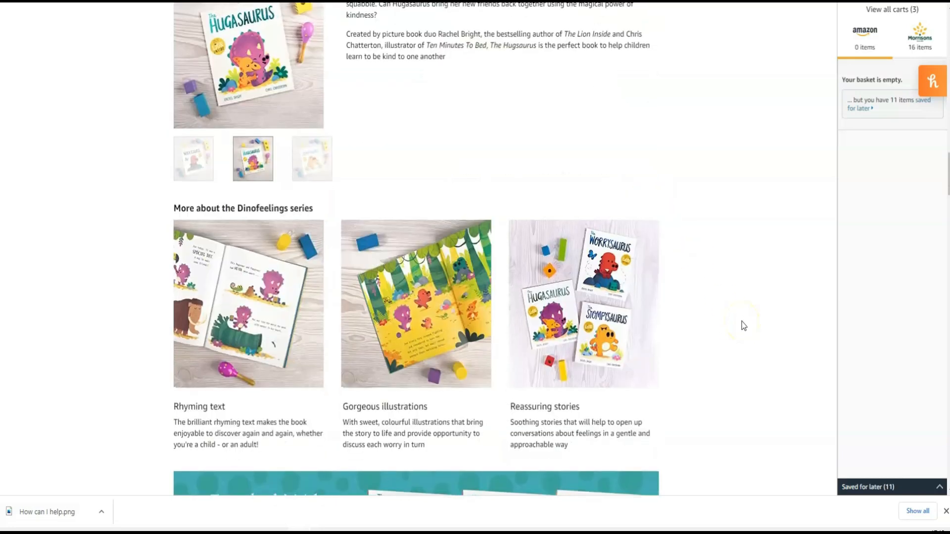
scroll(741, 322, up, 5)
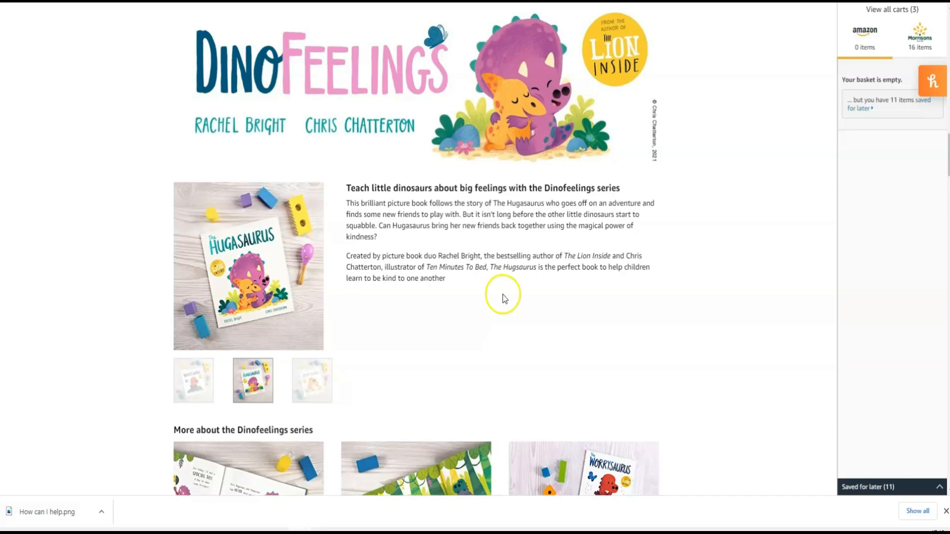
scroll(503, 295, down, 6)
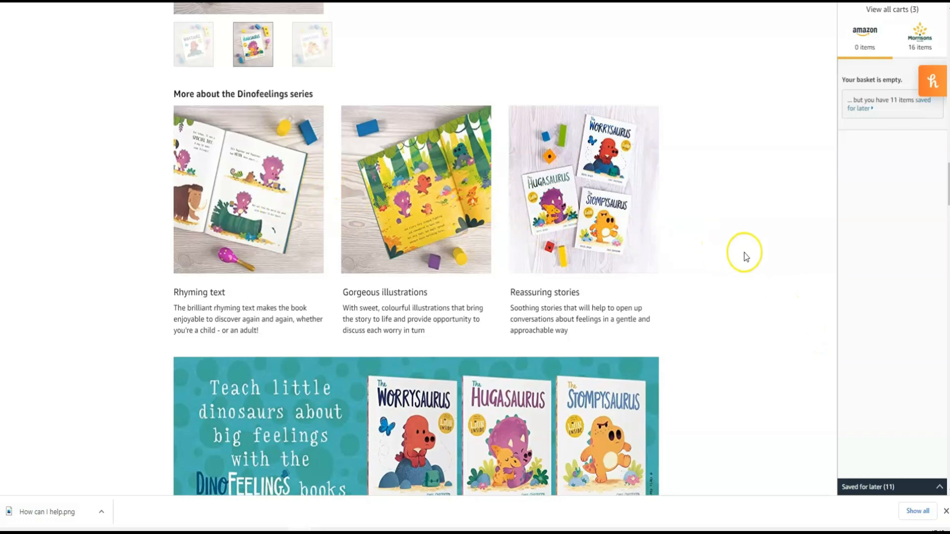
scroll(744, 253, down, 5)
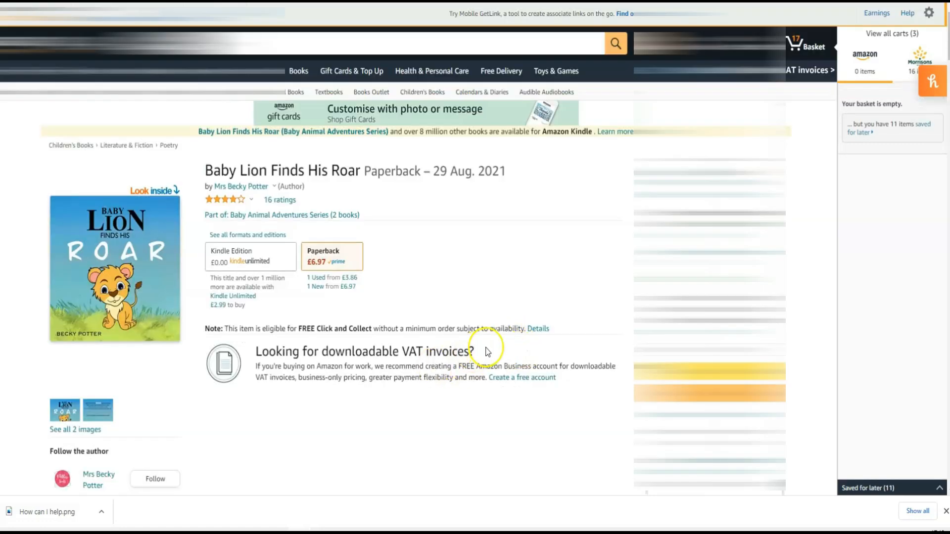
Examine the banner, cover image and sample story pages in the publisher section of Baby Lion Finds His Roar.
scroll(488, 386, down, 8)
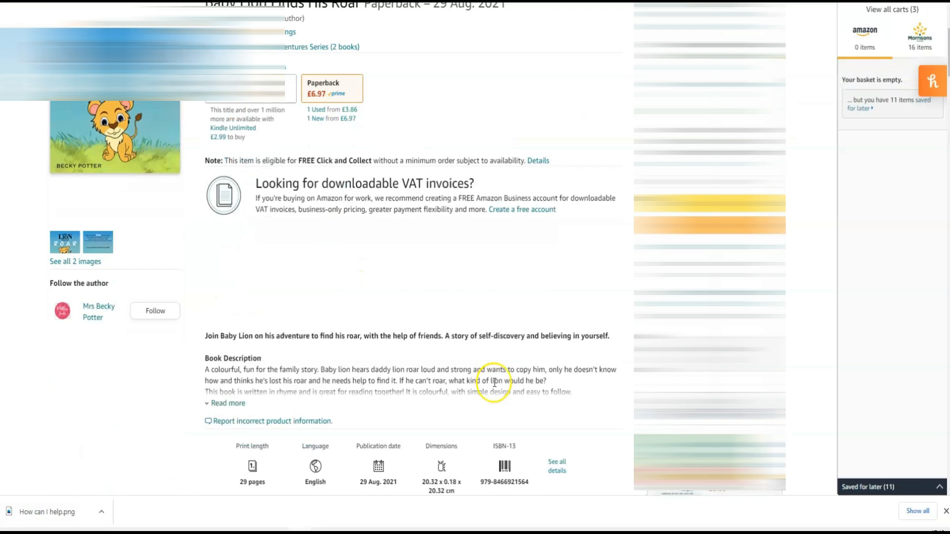
scroll(494, 382, down, 10)
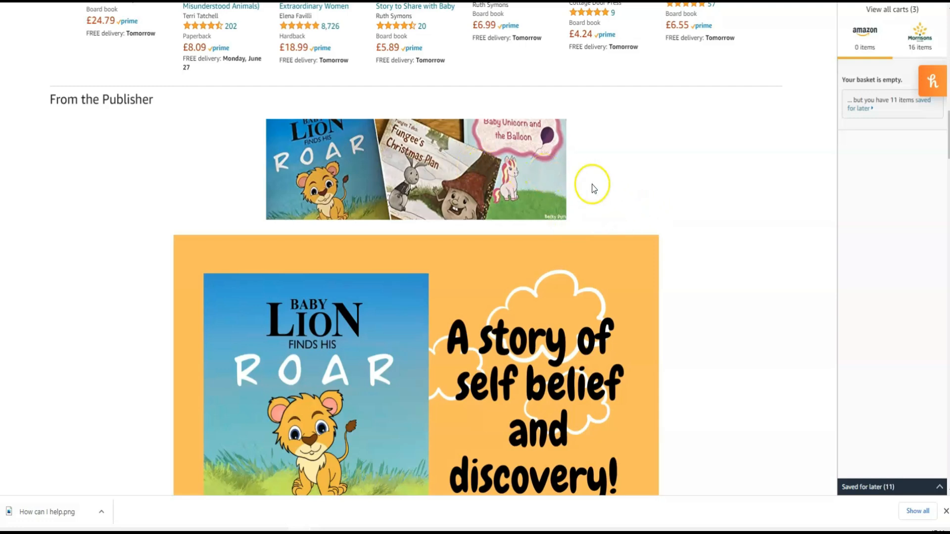
scroll(680, 221, down, 2)
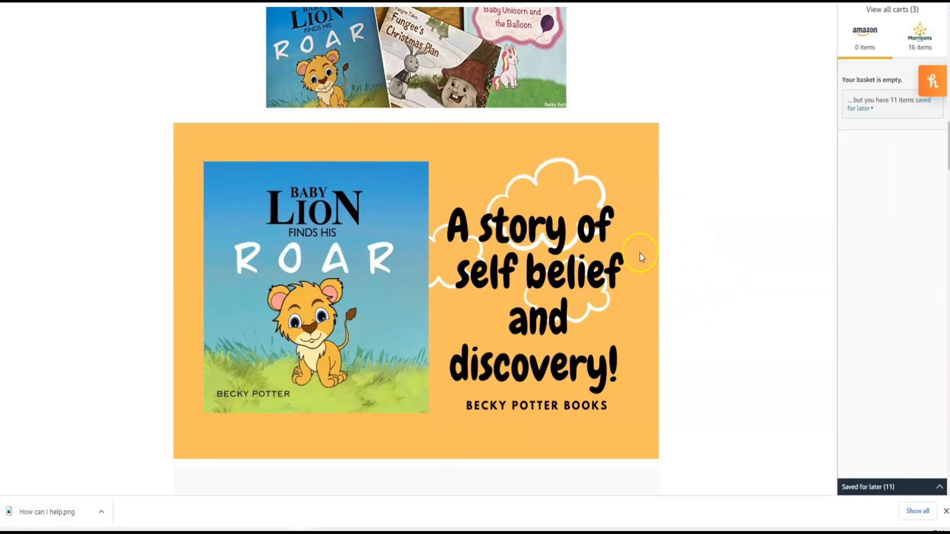
scroll(746, 254, down, 3)
scroll(746, 254, up, 3)
scroll(662, 351, down, 10)
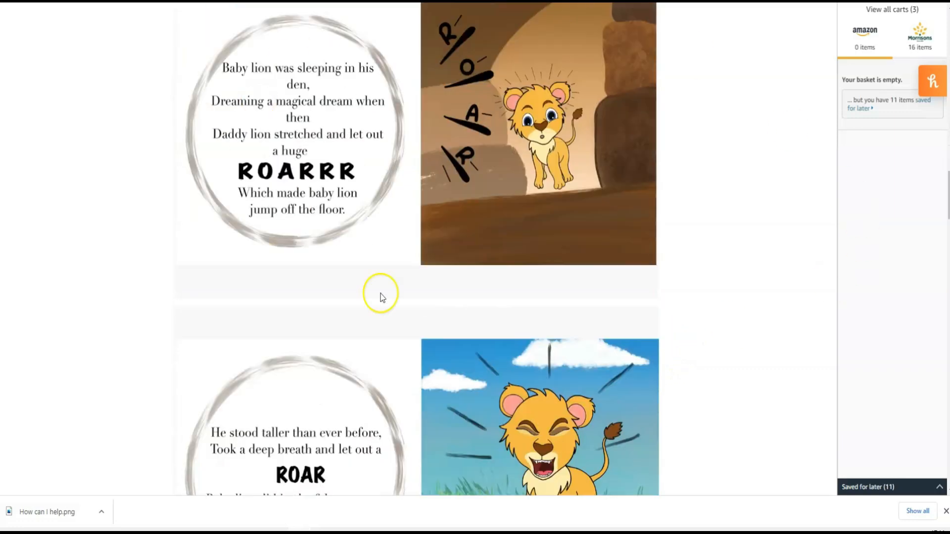
scroll(757, 310, up, 1)
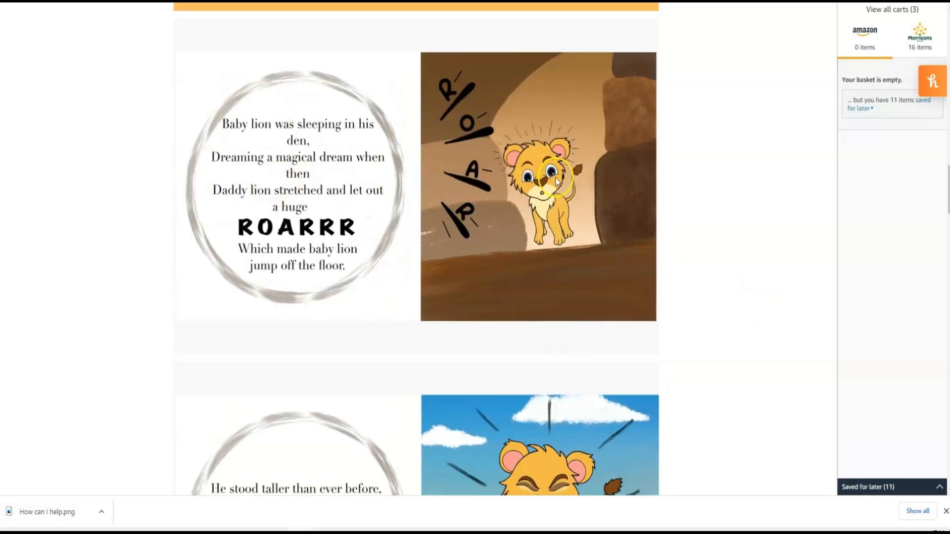
scroll(772, 354, down, 5)
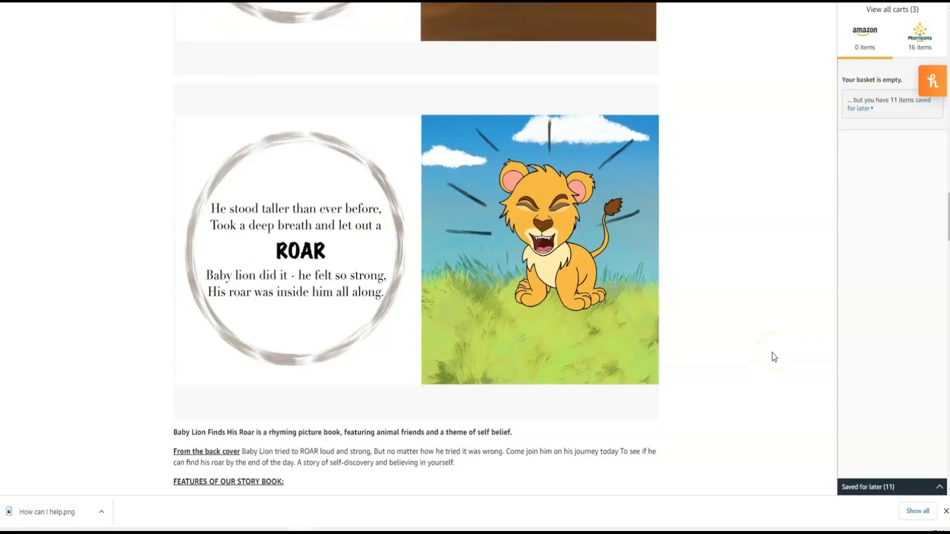
Review the Baby Lion feature text and book comparison table, visiting the linked Cute Animals Colouring Book page and returning.
scroll(773, 357, down, 3)
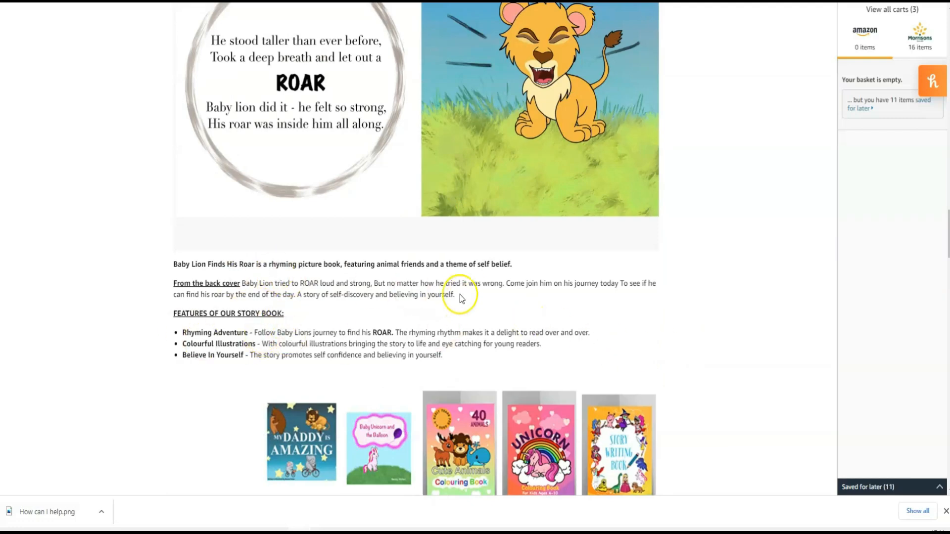
scroll(699, 329, down, 2)
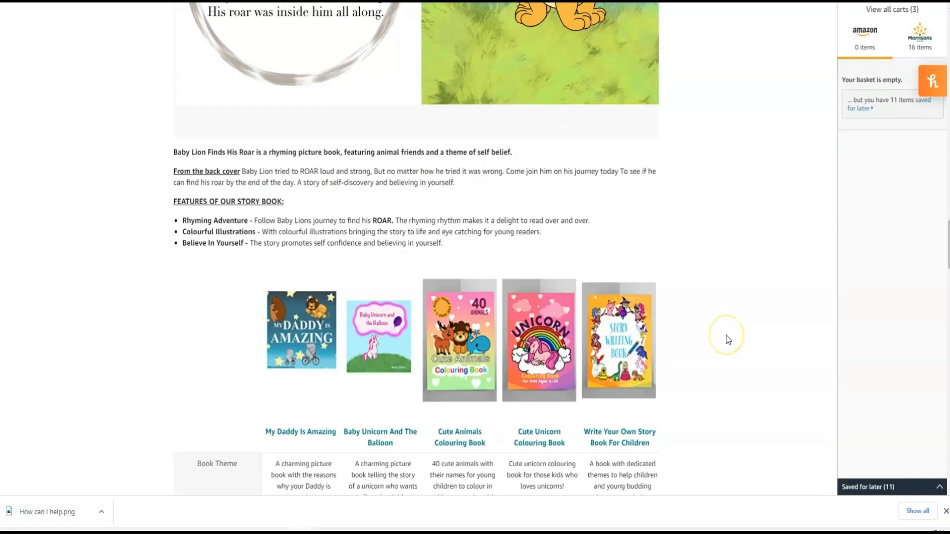
scroll(712, 331, down, 1)
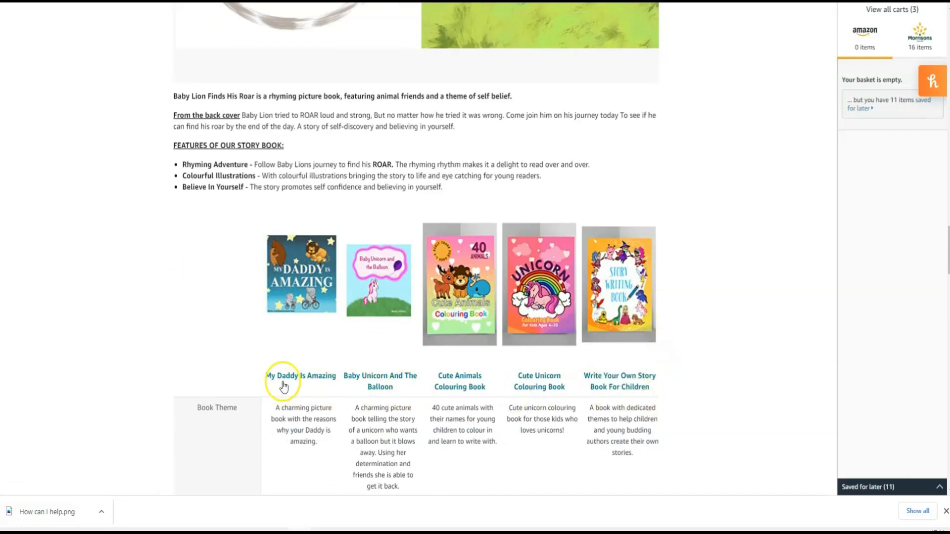
scroll(741, 387, down, 2)
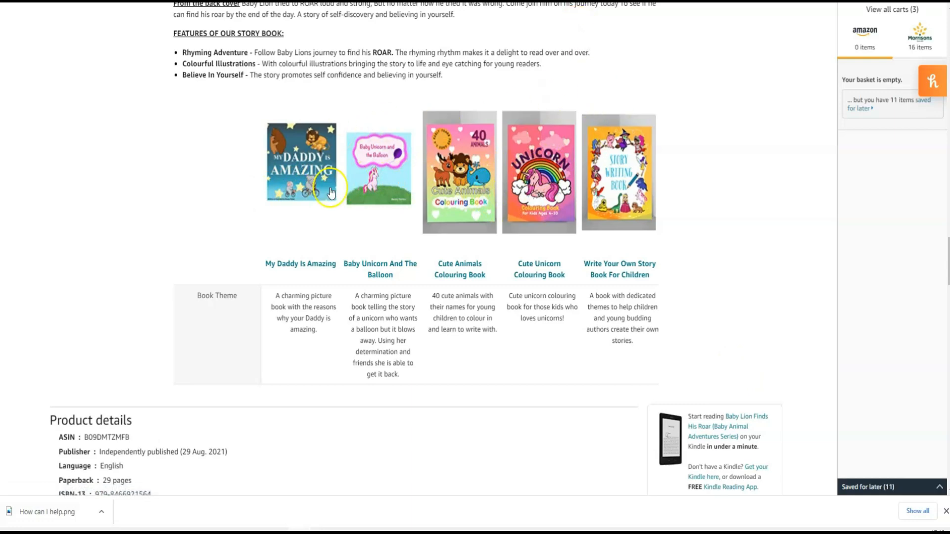
click(445, 206)
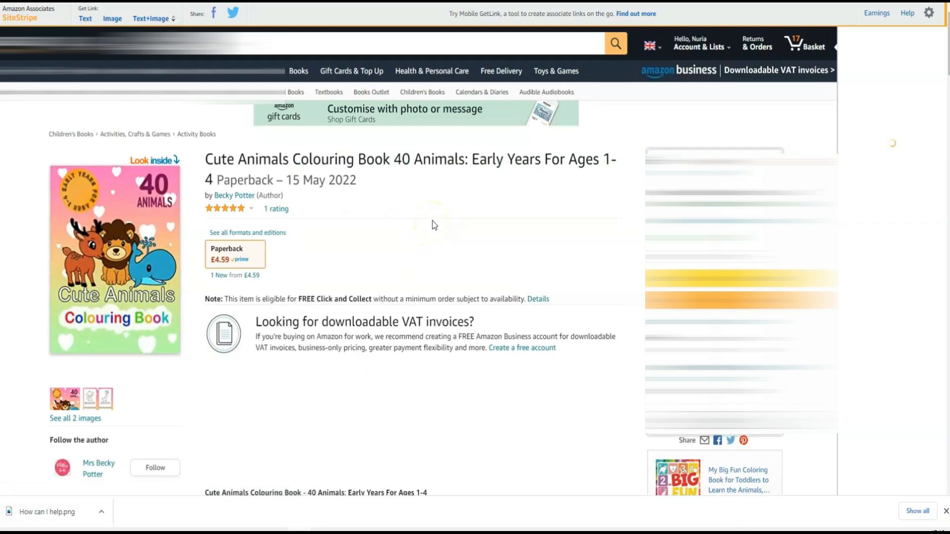
click(9, 2)
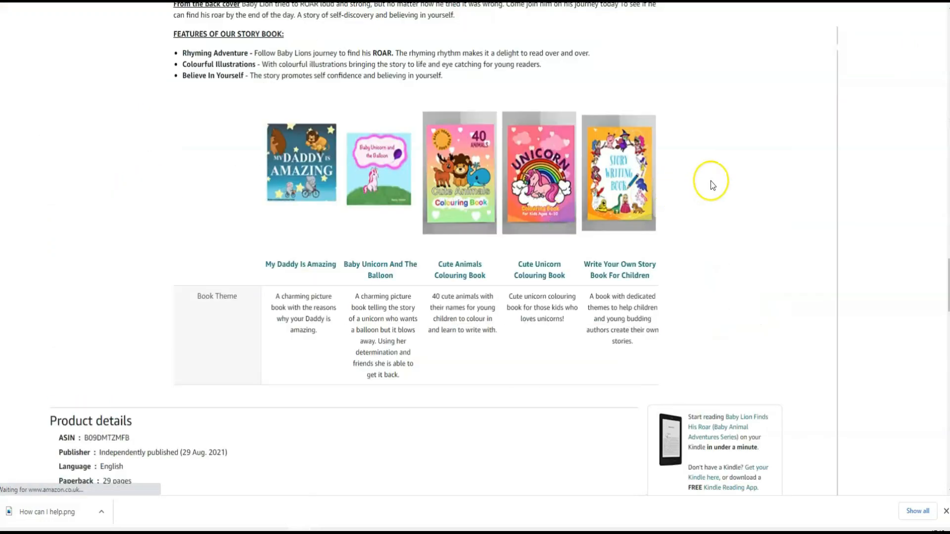
scroll(692, 193, up, 8)
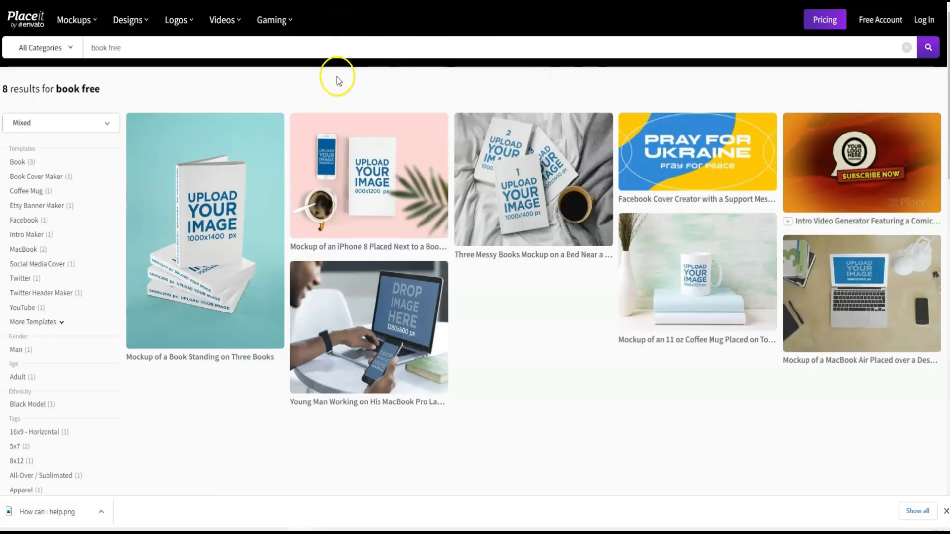
Switch to the blank 970 x 600 px Canva design and fill its background with the pale blue from the brand kit's fresh palette.
mouse_move(197, 20)
click(246, 413)
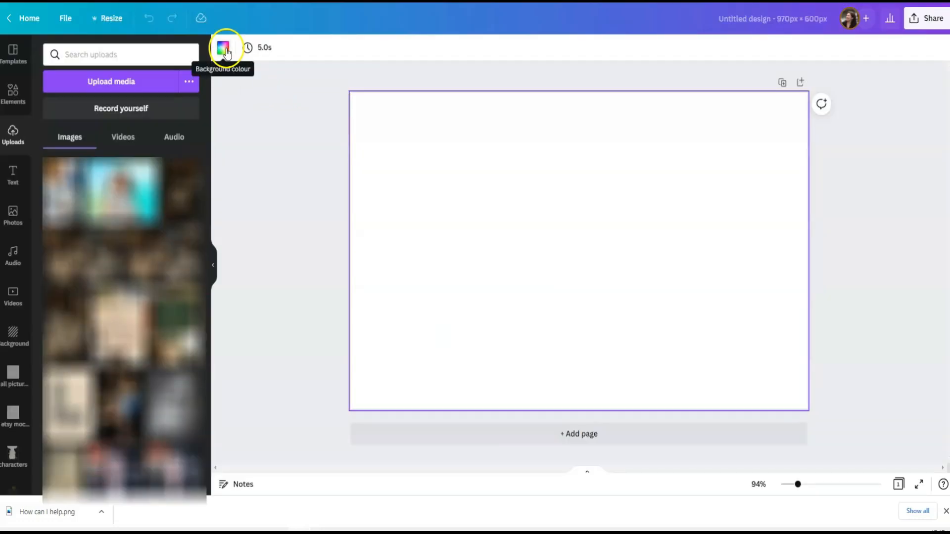
click(224, 48)
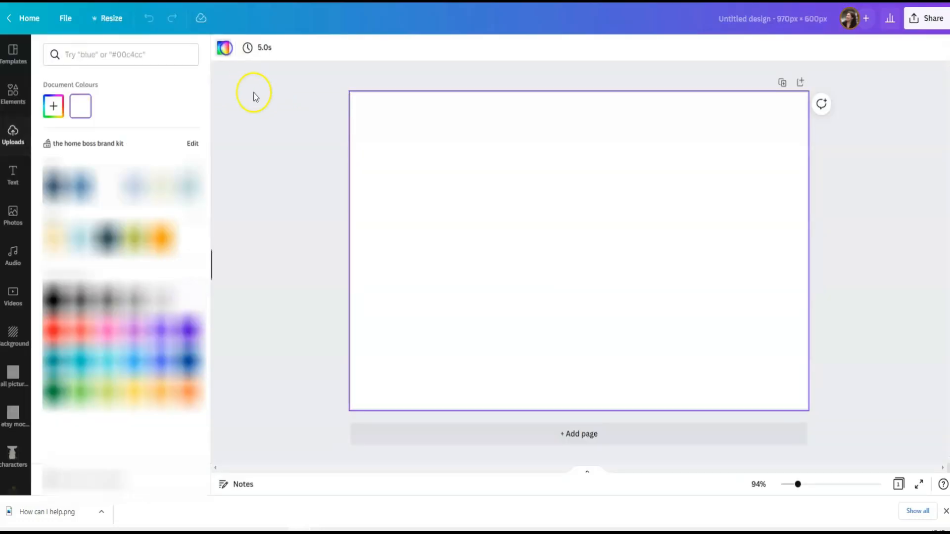
click(191, 186)
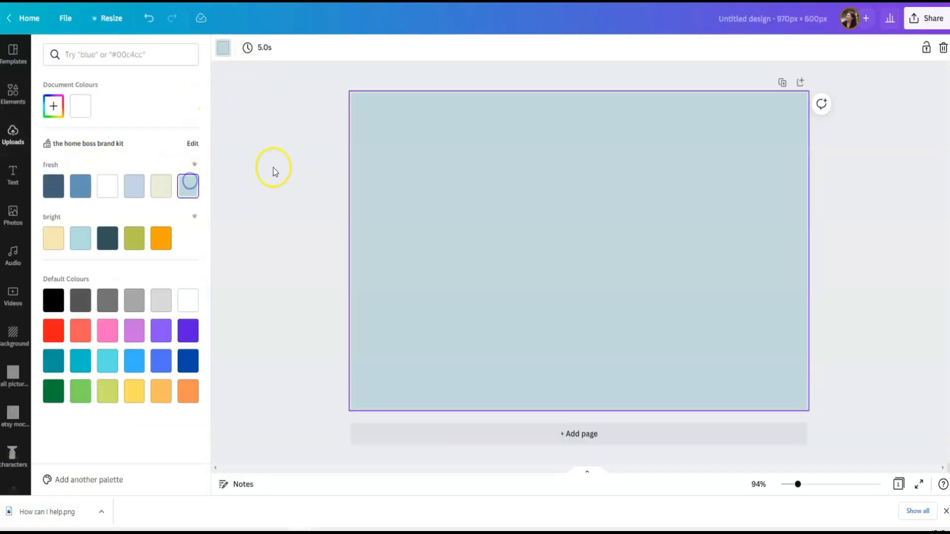
click(255, 174)
Find the Monty's Counting Adventure cover among the uploaded images and add it to the design.
scroll(150, 233, down, 10)
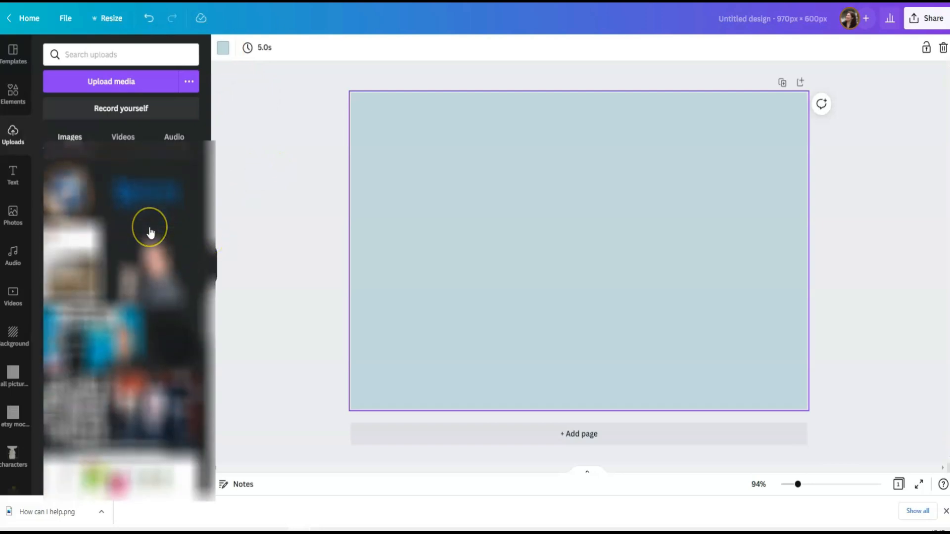
scroll(150, 232, down, 10)
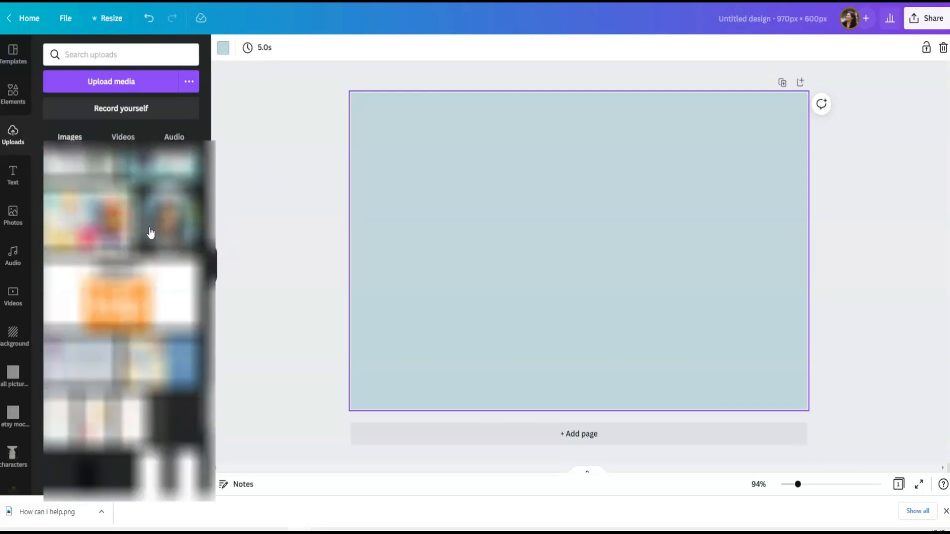
scroll(150, 233, down, 10)
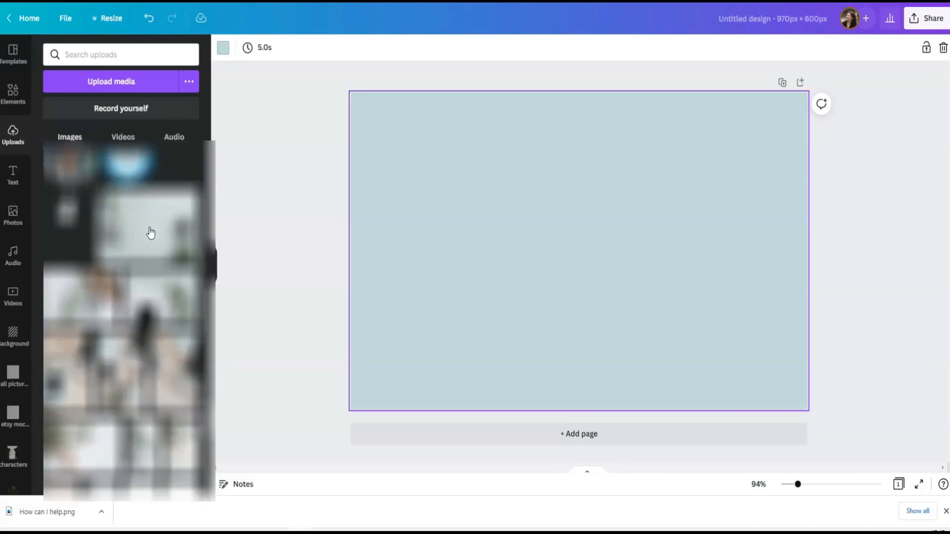
drag(149, 229, 557, 186)
Position the Monty's Counting Adventure cover in the left half of the page and tilt it slightly counterclockwise.
drag(408, 257, 581, 267)
drag(681, 260, 517, 229)
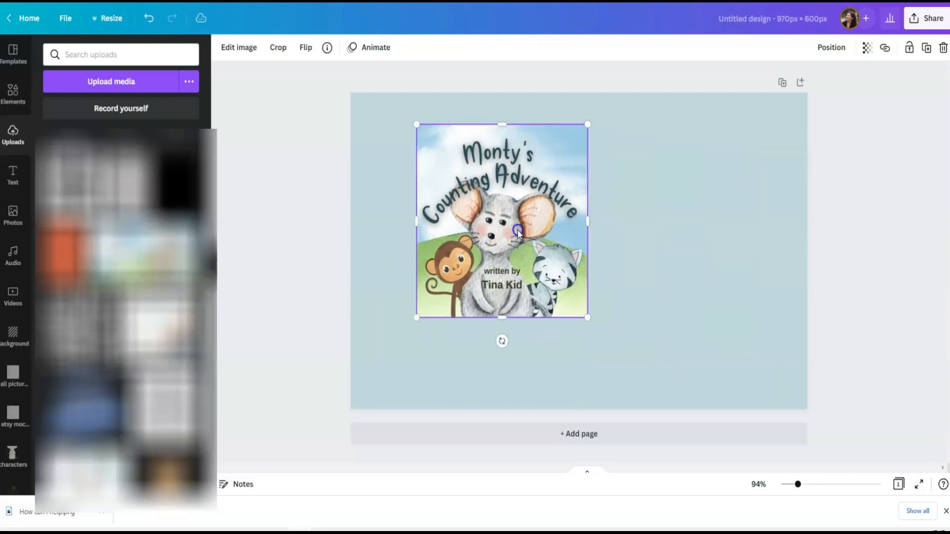
drag(502, 341, 520, 339)
drag(514, 251, 497, 263)
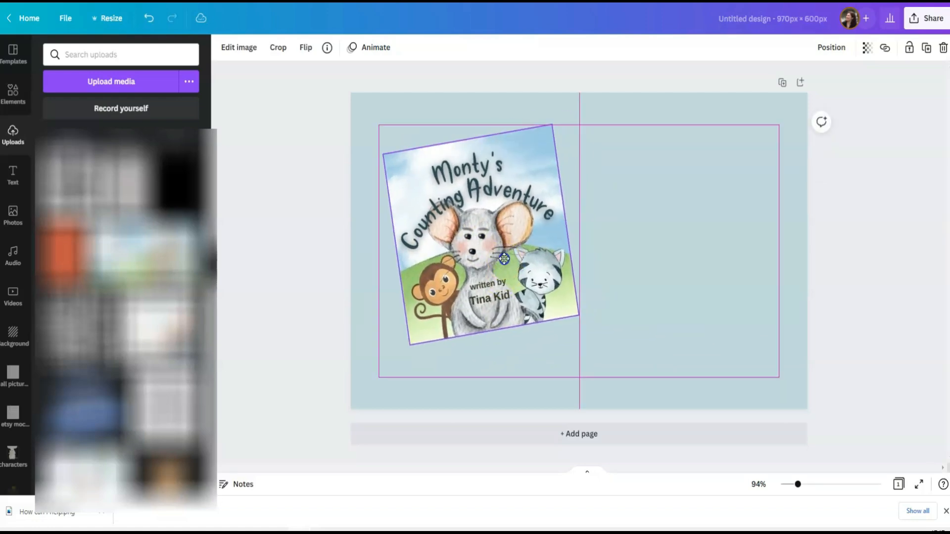
Nudge the tilted cover down and left, and add the heading "Follow Monty's Adventure as he counts to 10 with the help of his friends".
click(363, 365)
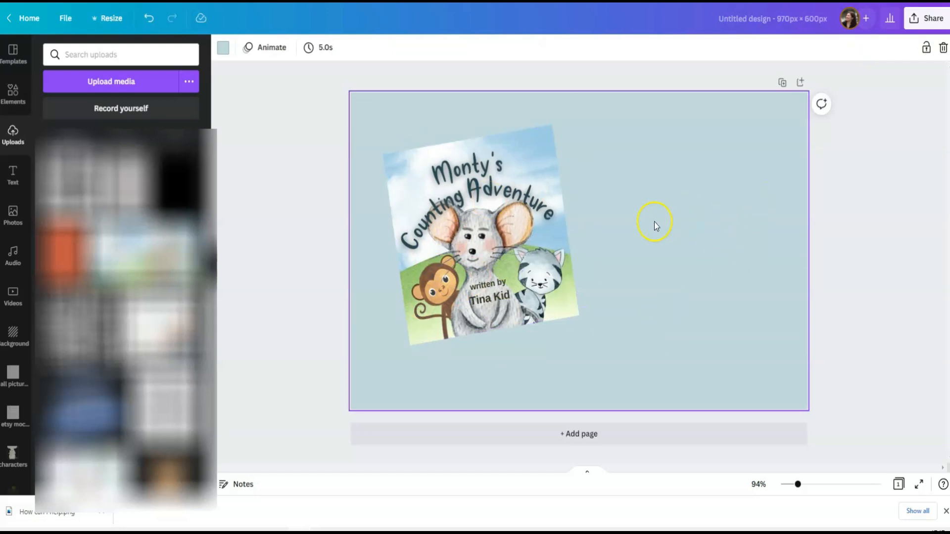
drag(509, 212, 499, 219)
click(611, 211)
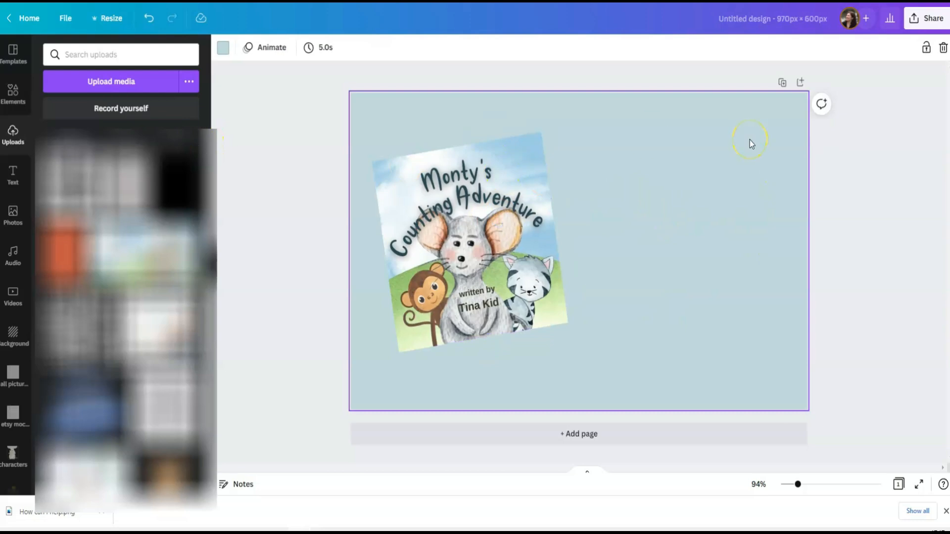
key(t)
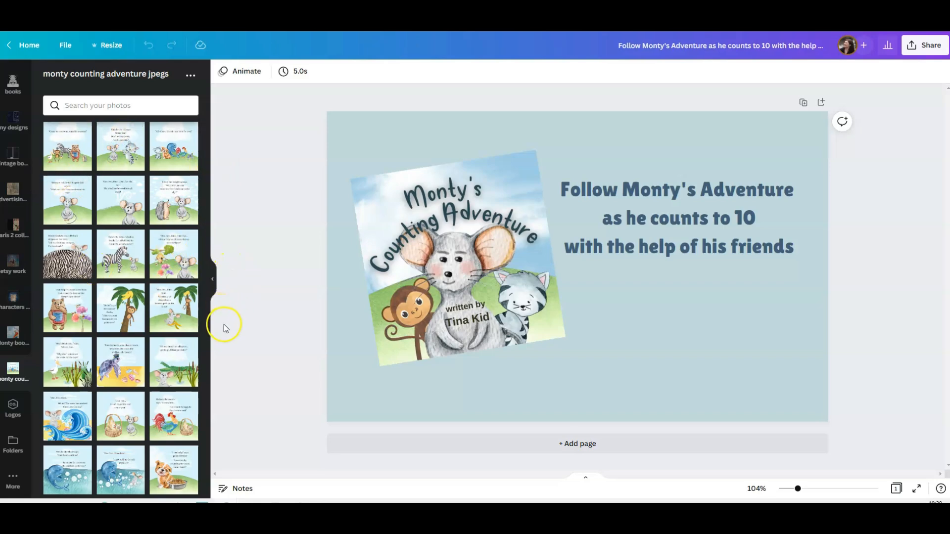
Place the two dog pages and two zebra pages below the heading, joining each pair edge to edge as an open two-page spread.
scroll(178, 306, down, 2)
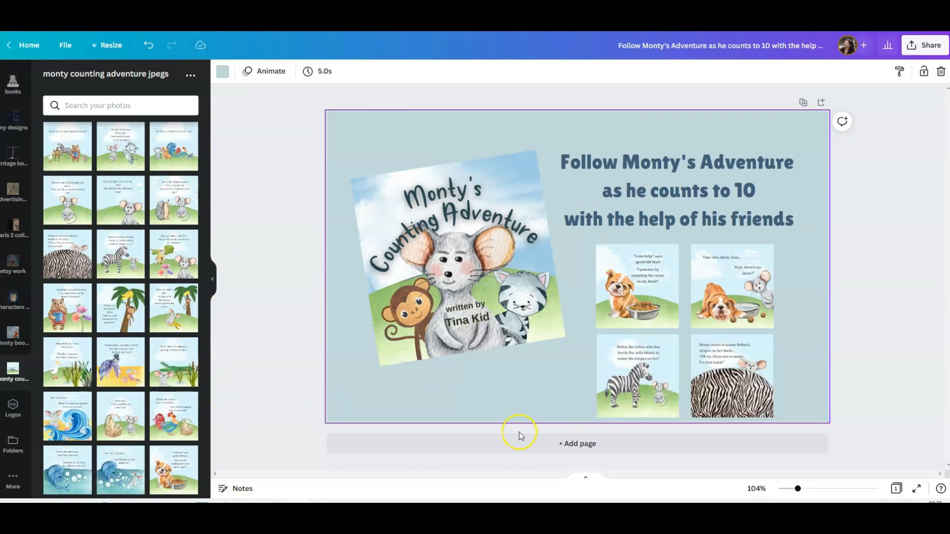
click(649, 306)
click(708, 293)
drag(709, 292, 697, 292)
click(654, 363)
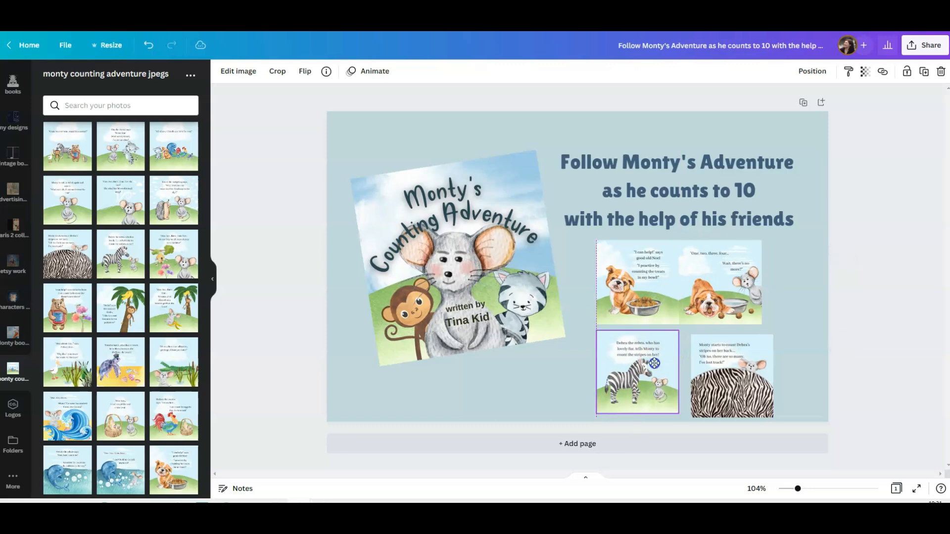
click(734, 365)
drag(734, 364, 723, 364)
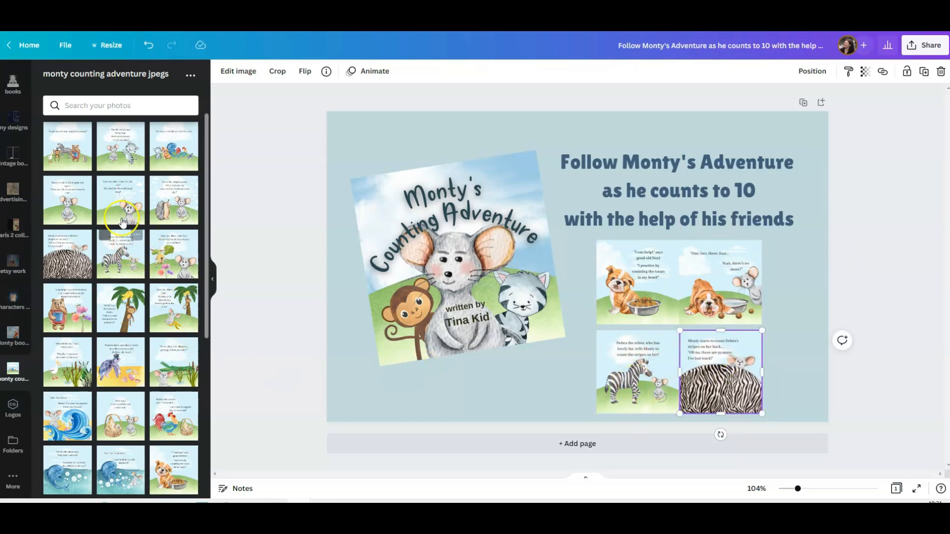
Search the elements library for "shadow overlay" and add a wide gradient shadow graphic to the page.
scroll(20, 163, up, 5)
scroll(24, 168, up, 5)
click(13, 112)
click(82, 77)
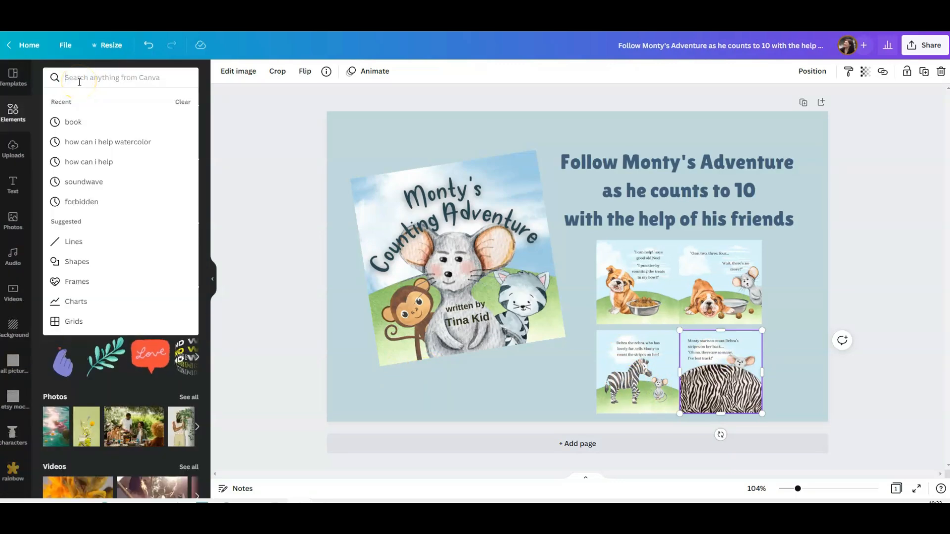
text(shadow overlay)
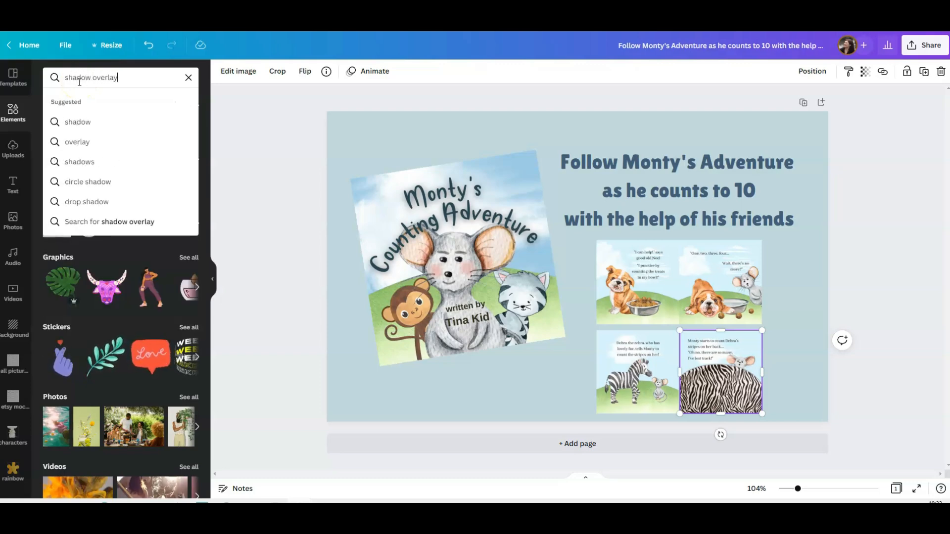
key(Return)
scroll(89, 222, down, 5)
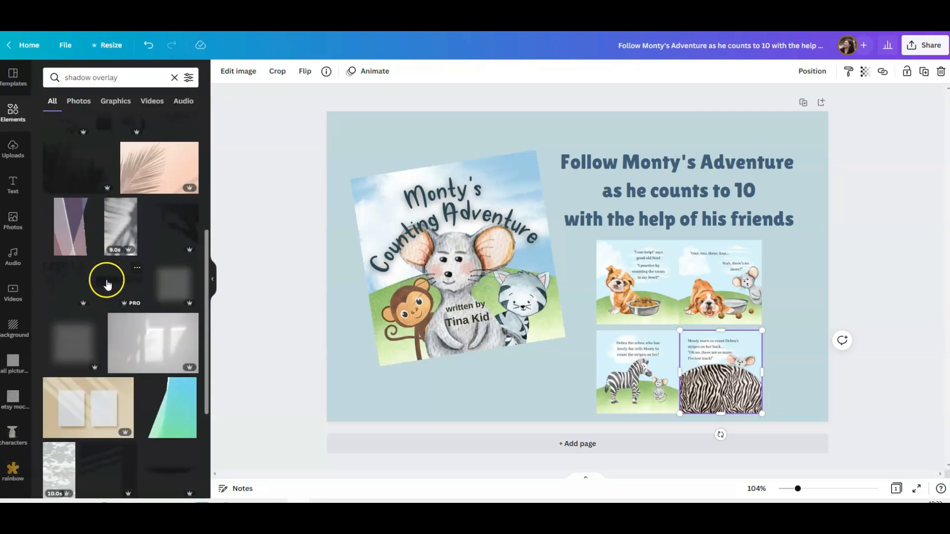
click(131, 295)
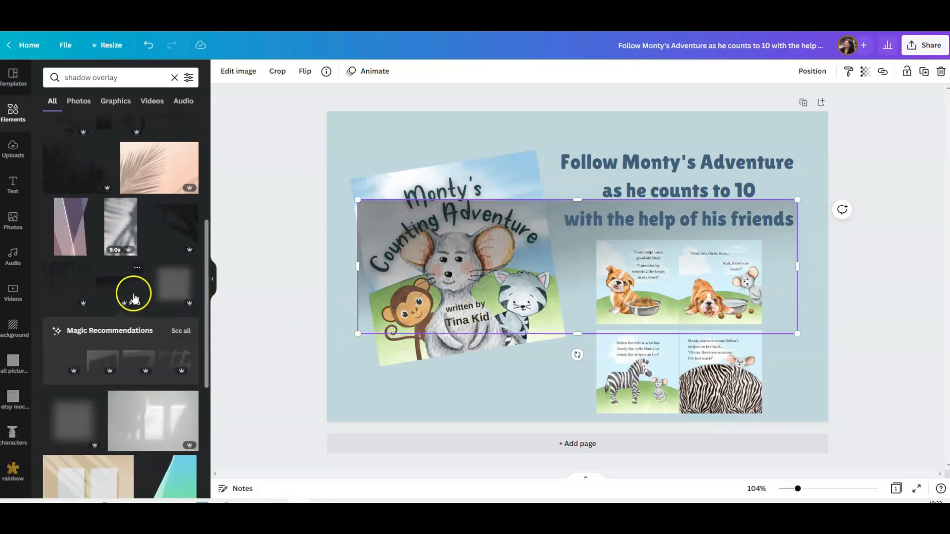
Shrink and rotate the shadow graphic, then fit it over the left dog page with its dark edge along the spine.
drag(357, 266, 687, 286)
drag(740, 354, 633, 279)
drag(720, 271, 601, 274)
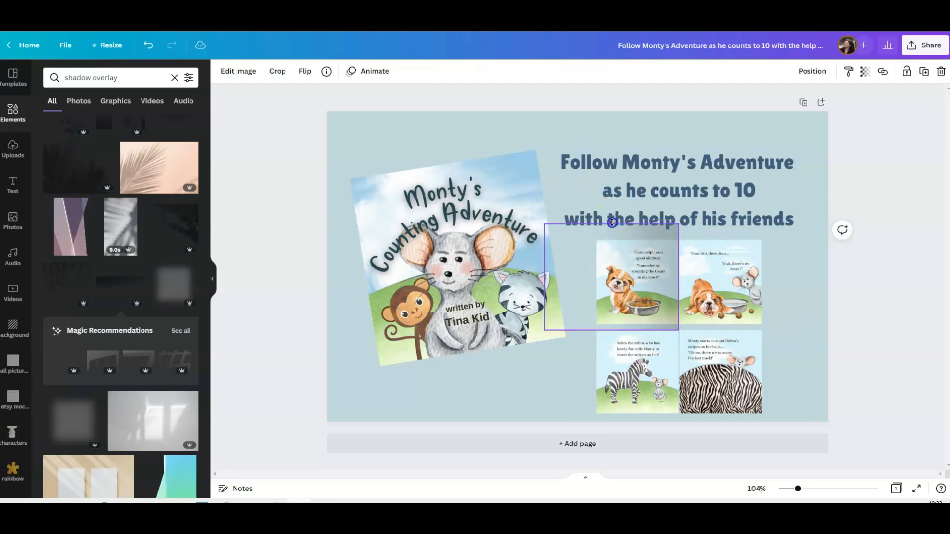
drag(612, 223, 612, 241)
drag(608, 332, 609, 324)
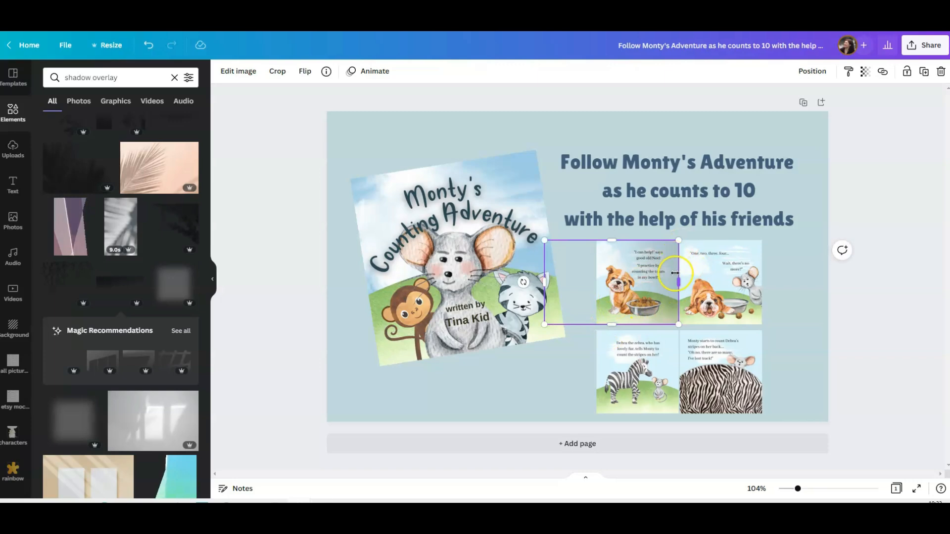
drag(545, 283, 592, 282)
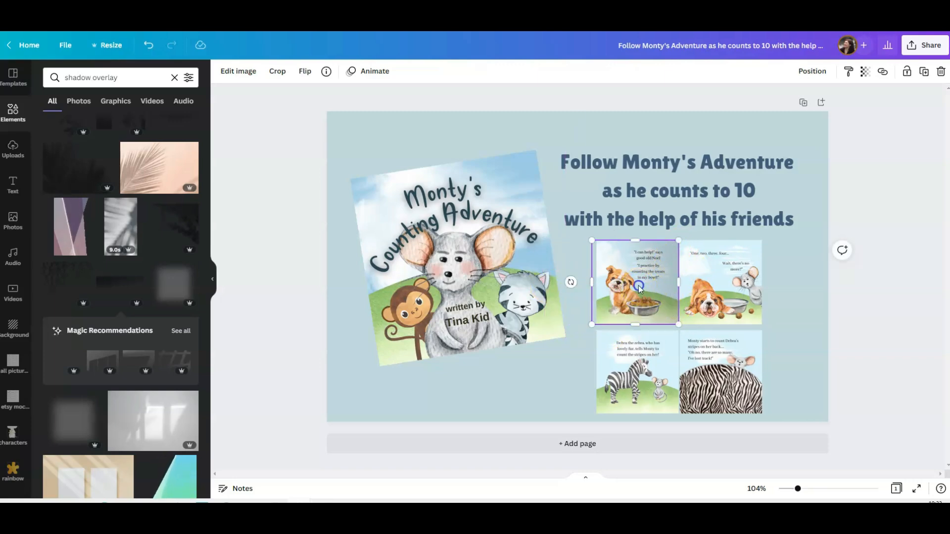
Duplicate the fitted shadow and place the copy over the left zebra page.
click(923, 71)
drag(662, 290, 651, 370)
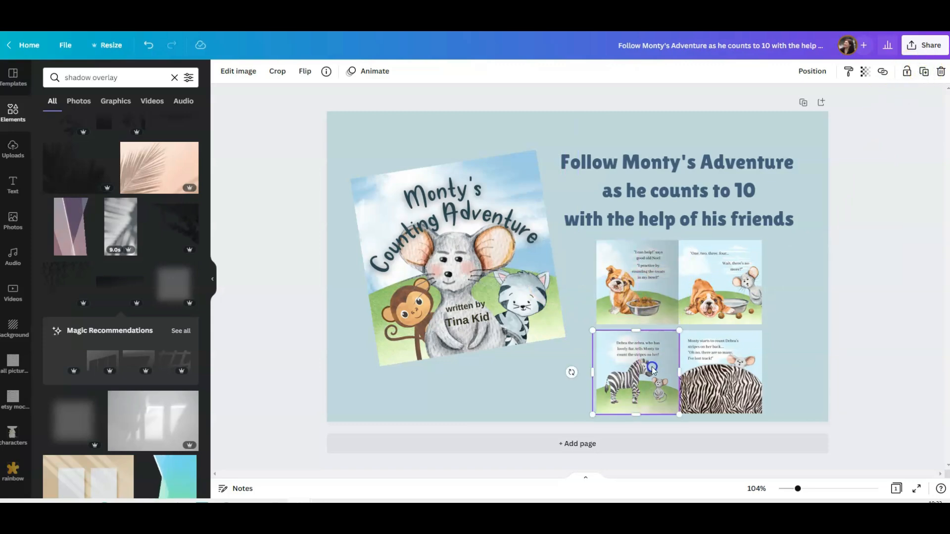
click(786, 349)
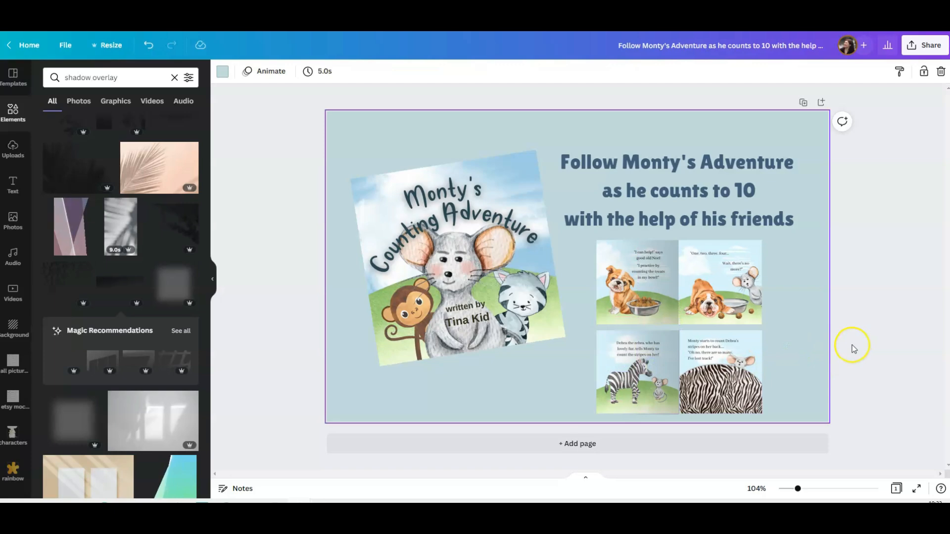
Duplicate the shadow onto the right dog page and flip it horizontally and vertically so its dark edge faces the spine.
click(649, 297)
click(924, 71)
drag(637, 300, 712, 292)
click(309, 70)
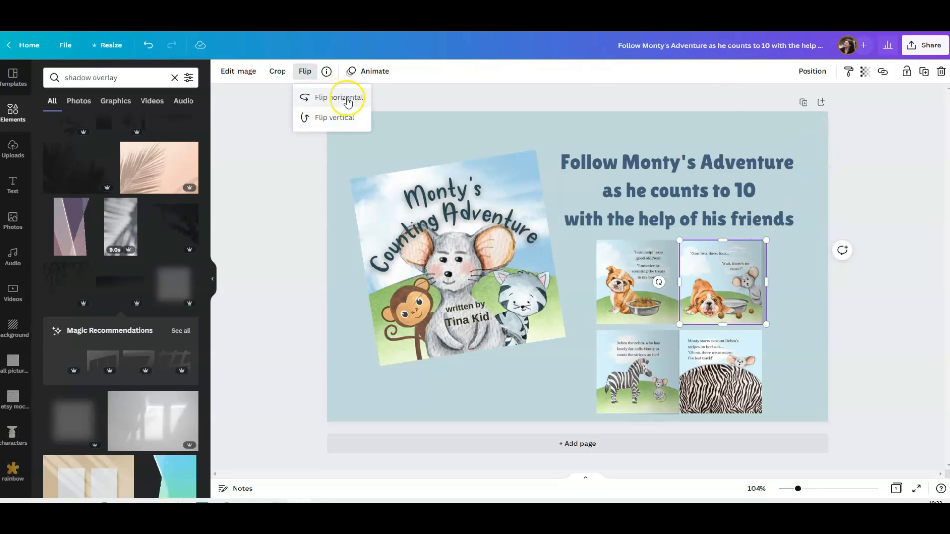
click(348, 102)
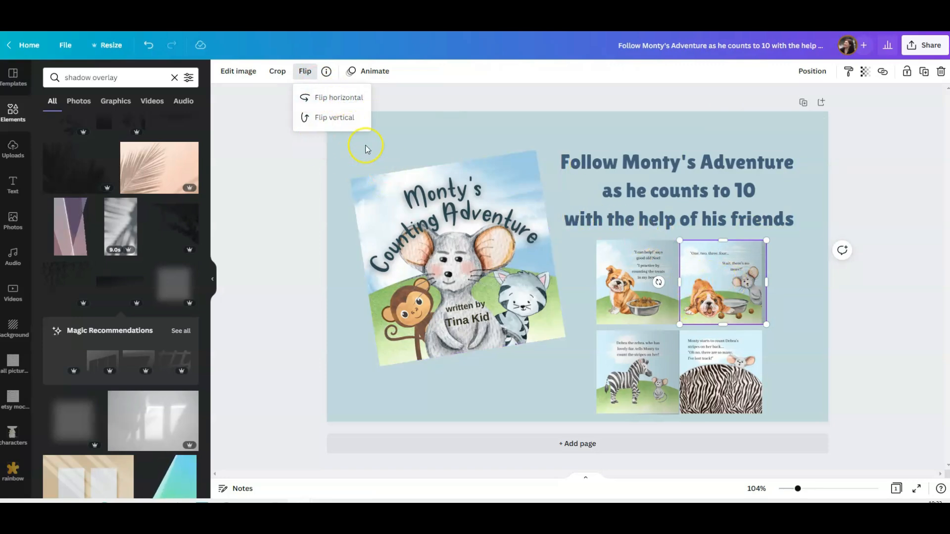
click(337, 119)
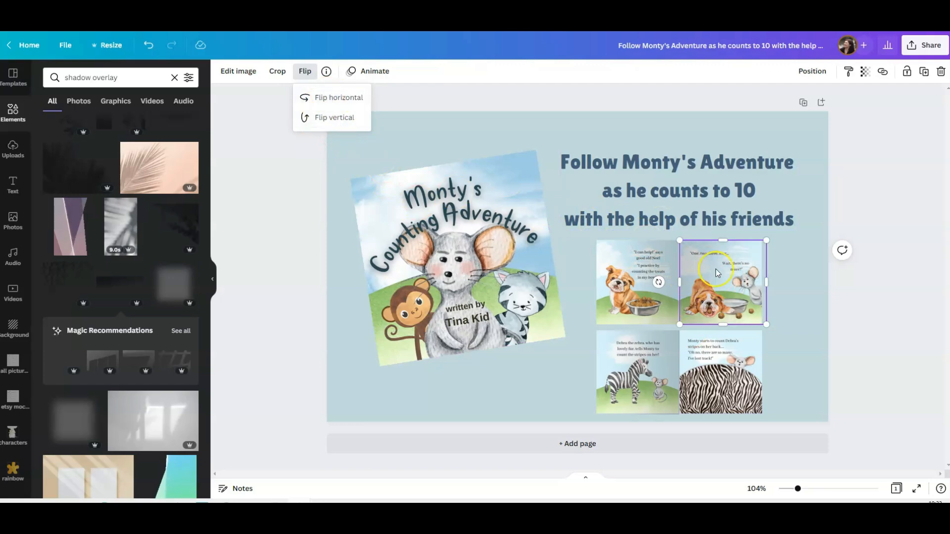
Align the flipped shadow with the spine and edges of the right dog page.
click(715, 271)
drag(716, 269, 714, 270)
click(815, 269)
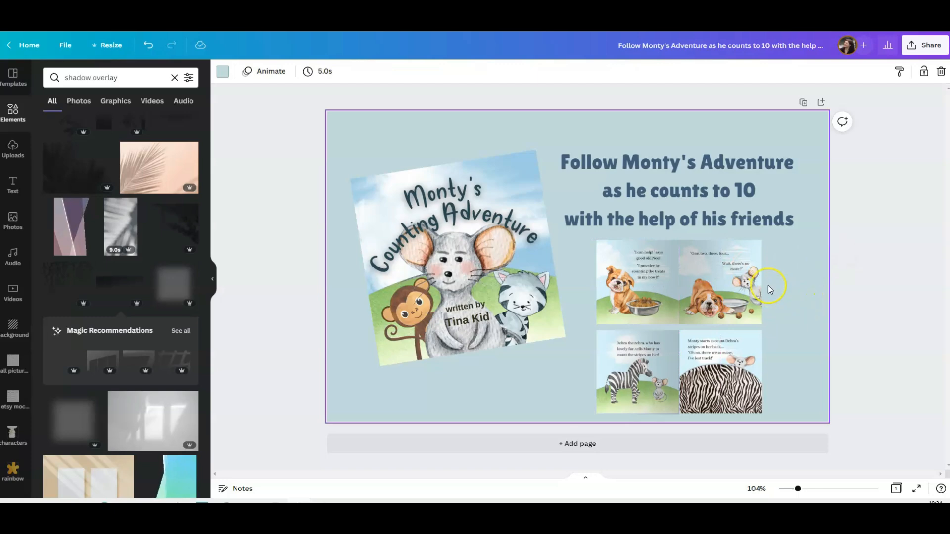
drag(725, 292, 723, 287)
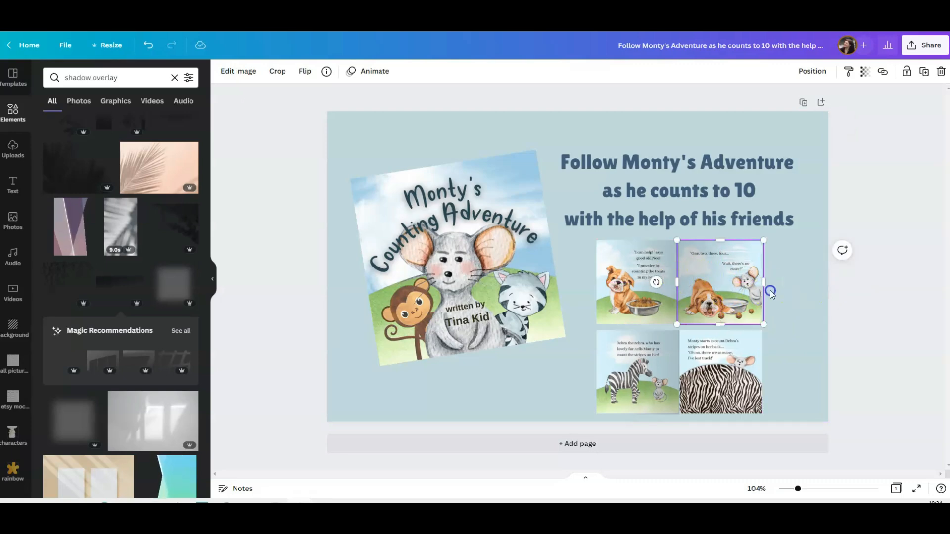
click(811, 311)
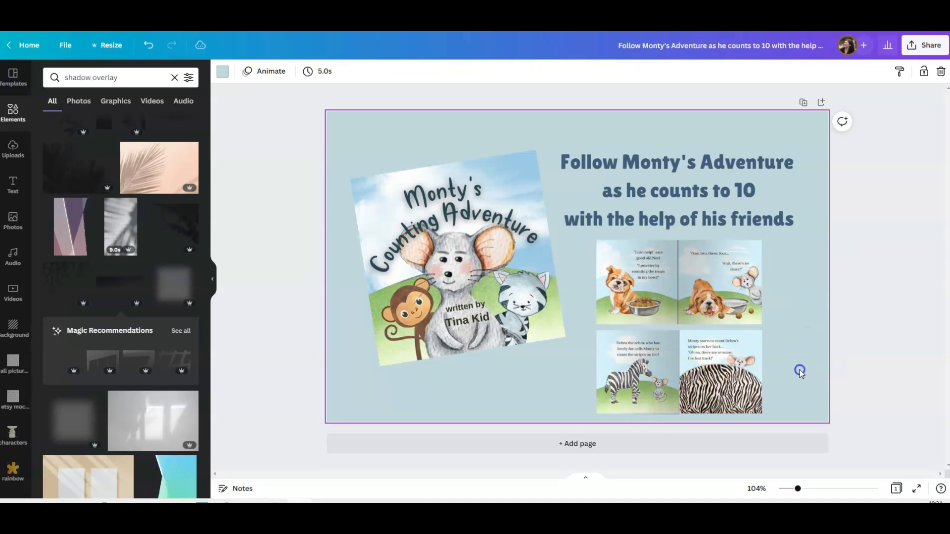
Set the transparency of the dog spread's shadows to 83 on the left page and 84 on the right page.
click(671, 311)
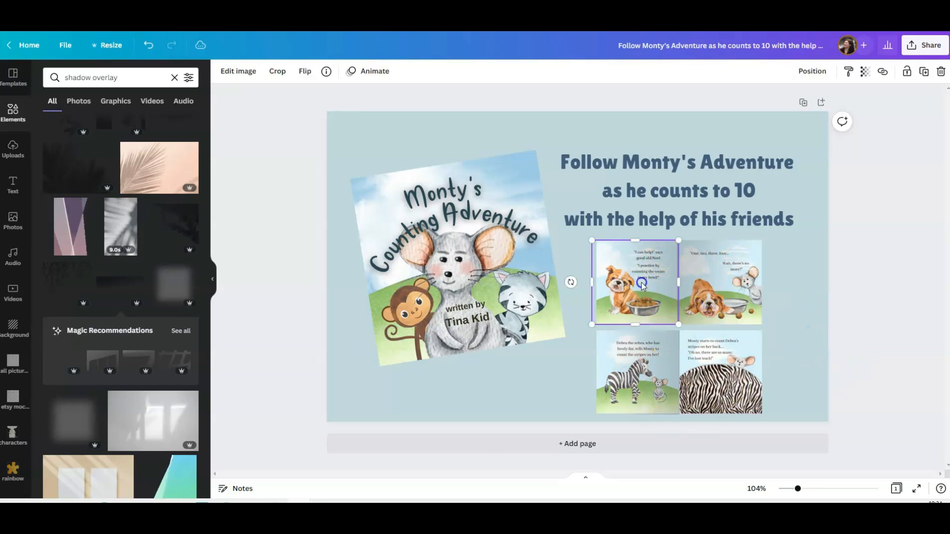
click(863, 73)
drag(854, 114, 845, 114)
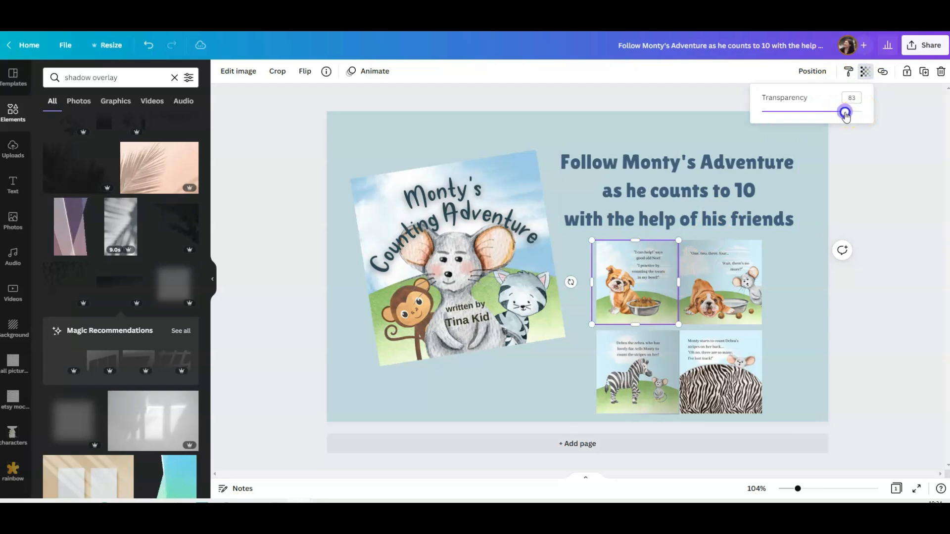
click(736, 291)
click(867, 72)
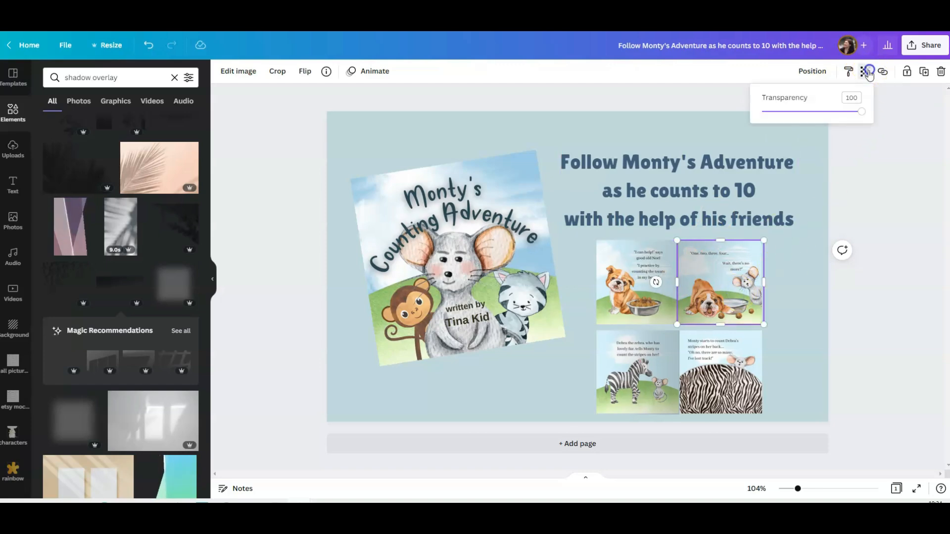
drag(861, 112, 846, 114)
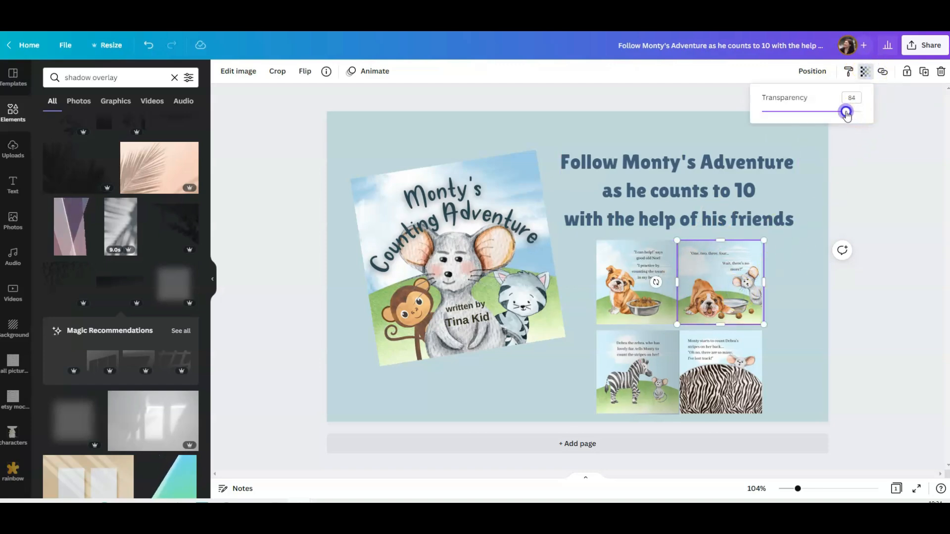
click(795, 239)
click(805, 289)
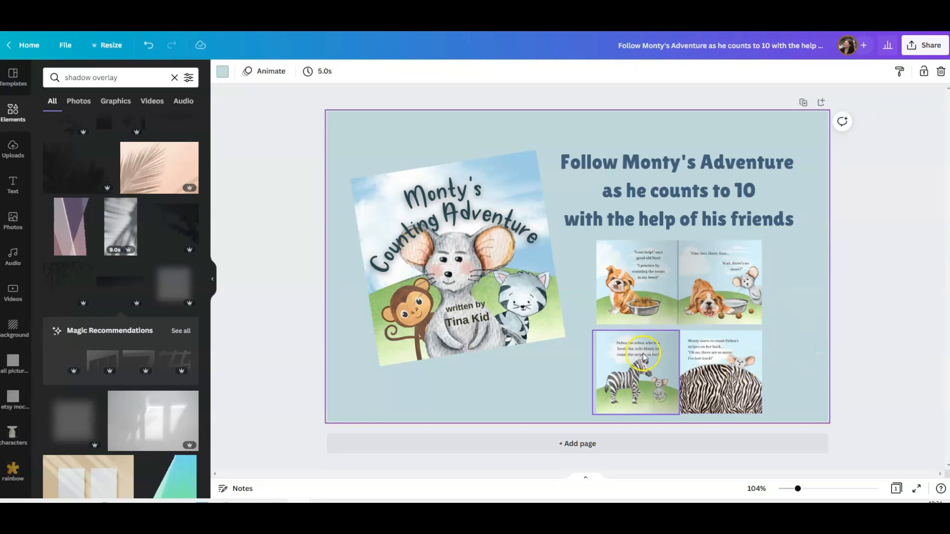
Position a copy of the flipped shadow over the right zebra page, aligned with the spread's spine.
click(740, 370)
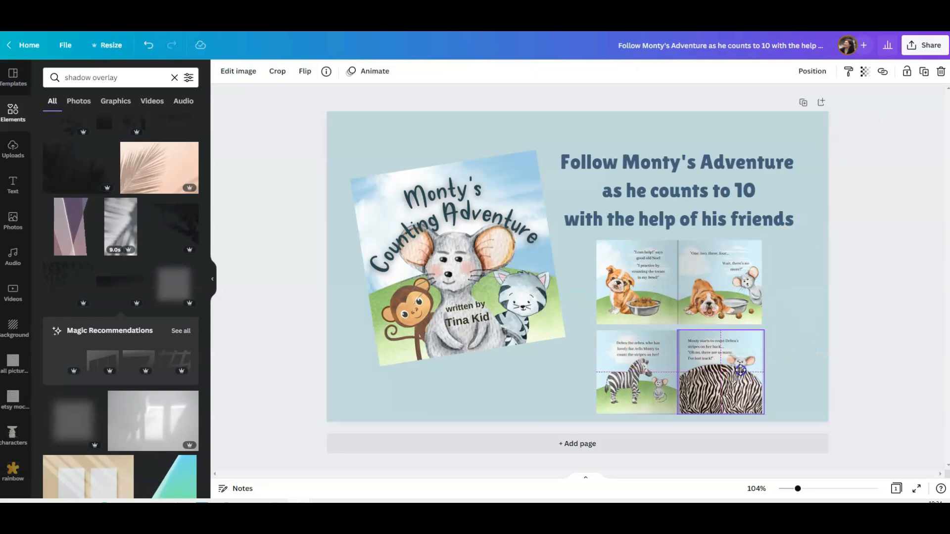
click(793, 326)
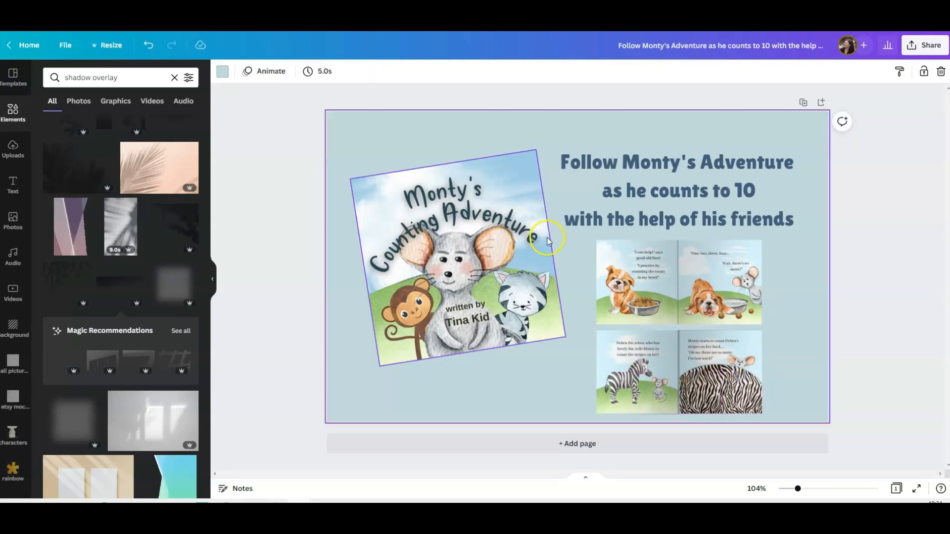
click(712, 370)
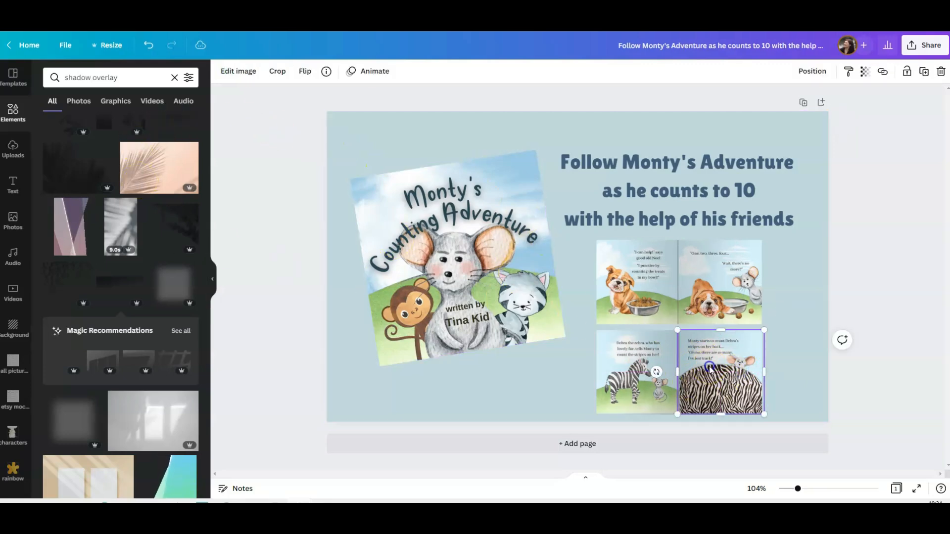
drag(712, 366, 712, 366)
click(798, 362)
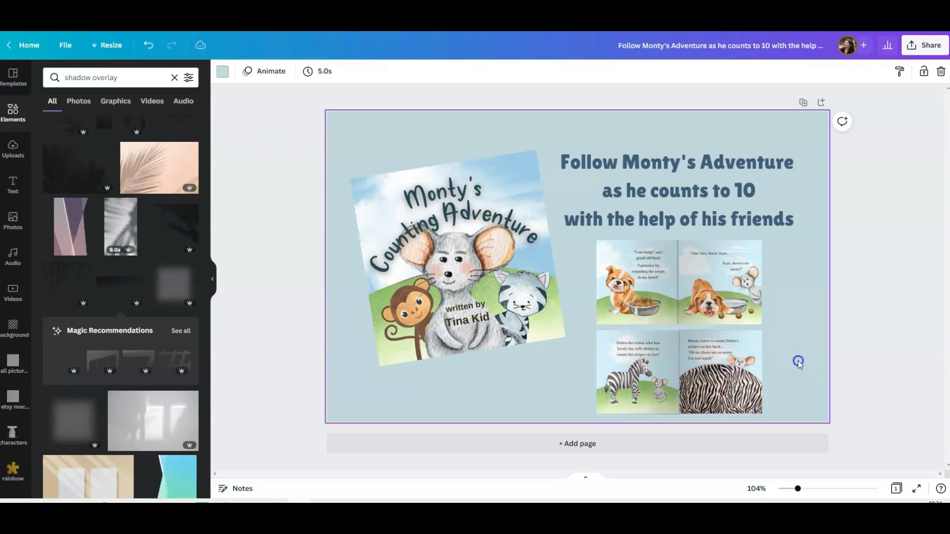
click(819, 366)
Add a second page and insert the uploaded photo of the boy holding Monty's Counting Adventure.
click(590, 445)
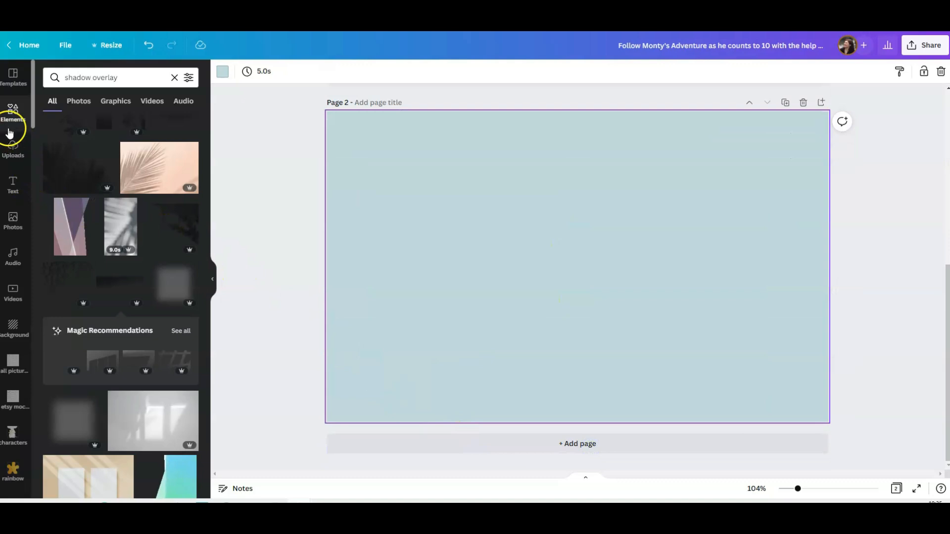
click(15, 149)
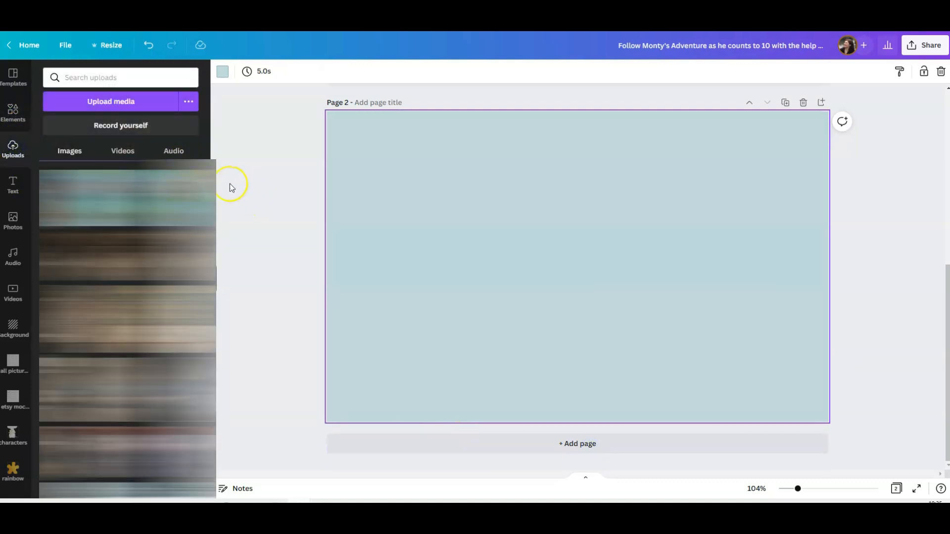
click(42, 197)
Move the boy's photo to the left half of page 2 and enlarge it to nearly the full page height.
drag(586, 237, 430, 227)
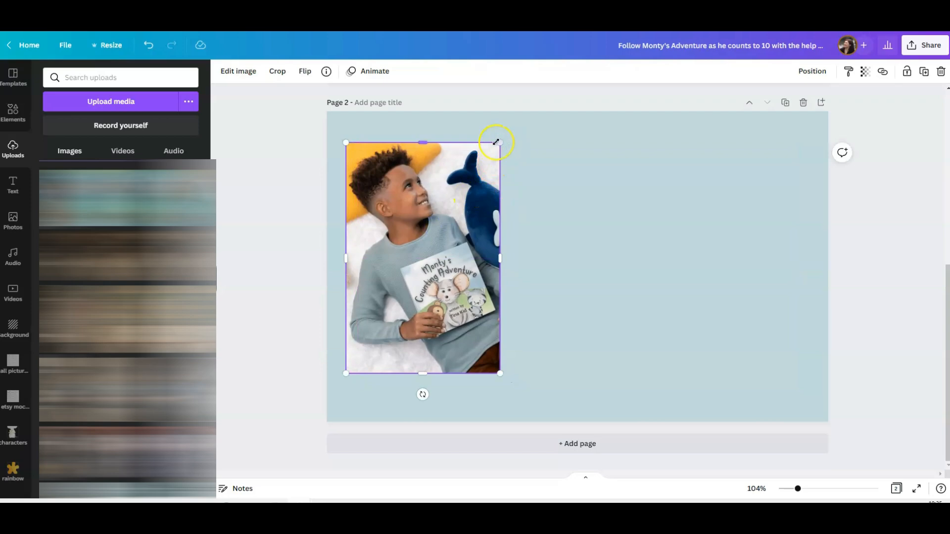
drag(499, 141, 532, 120)
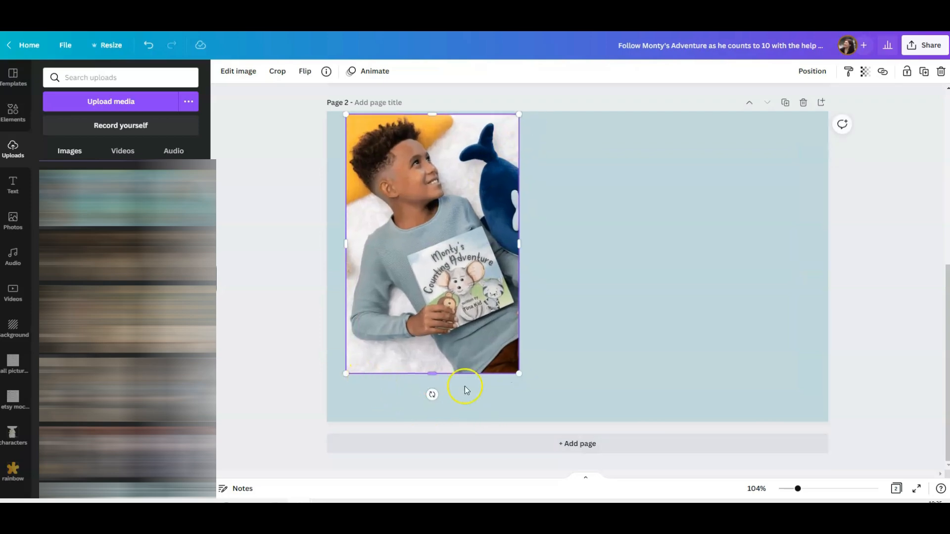
drag(519, 373, 546, 416)
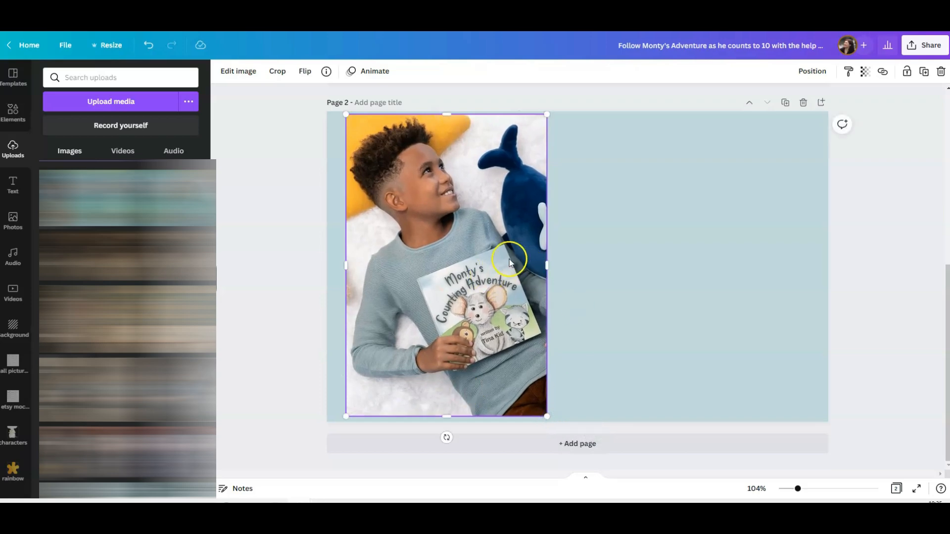
Shift the boy's photo against the left edge of page 2, leaving only a narrow margin.
drag(382, 268, 367, 269)
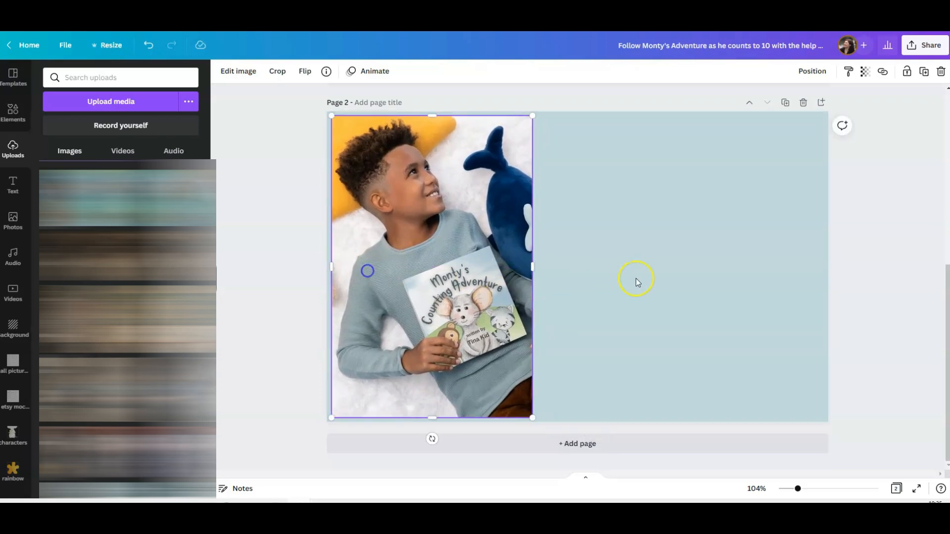
click(636, 278)
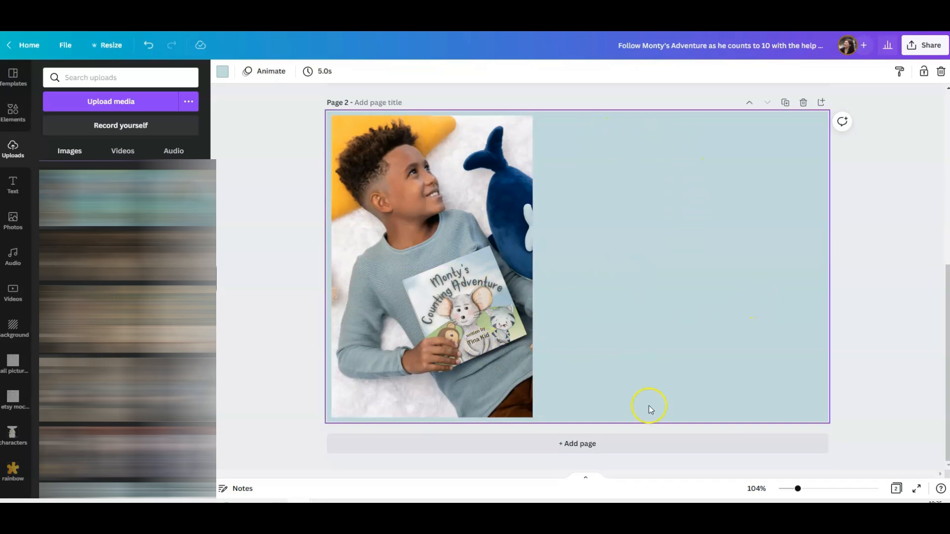
Insert the uploaded photo of the girl holding the book beside the boy's photo and stretch it to match his photo's height.
click(90, 198)
drag(632, 240, 736, 204)
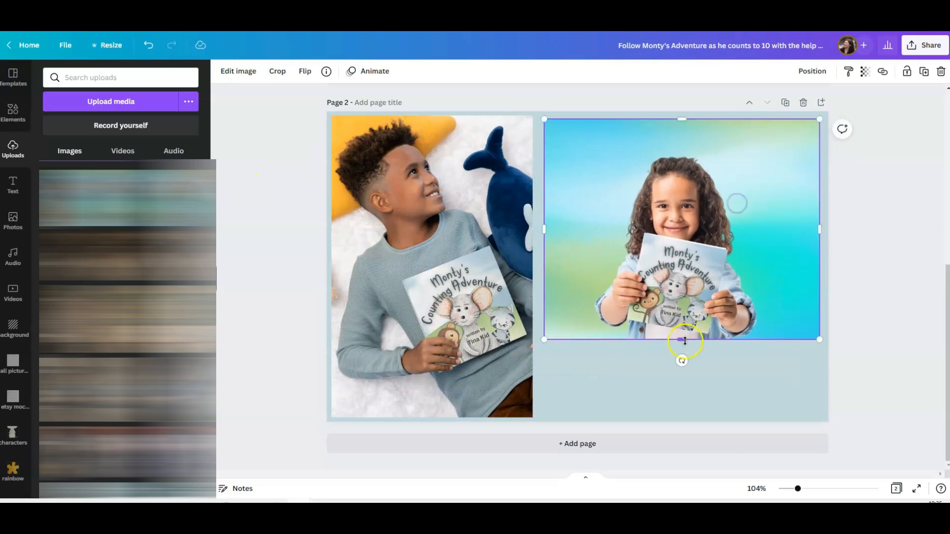
drag(681, 341, 687, 418)
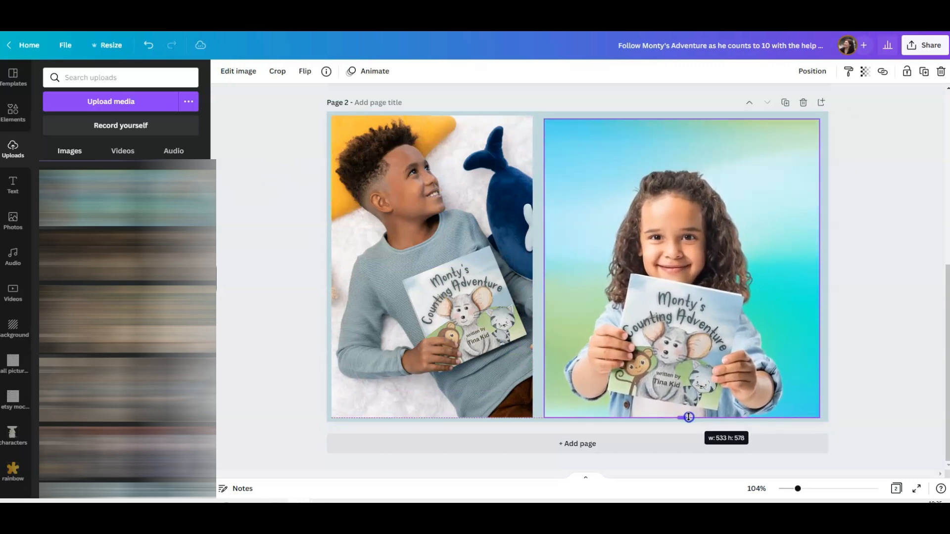
click(919, 332)
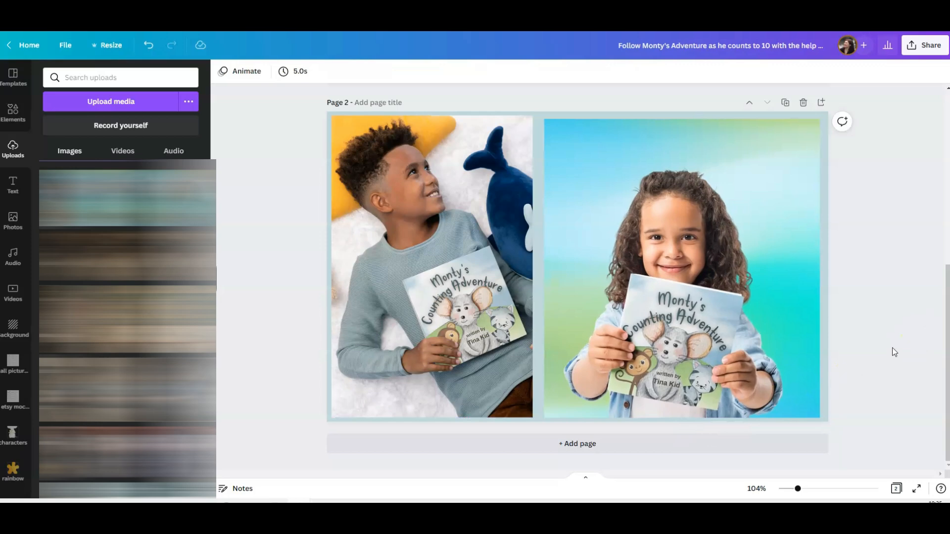
click(764, 231)
click(710, 149)
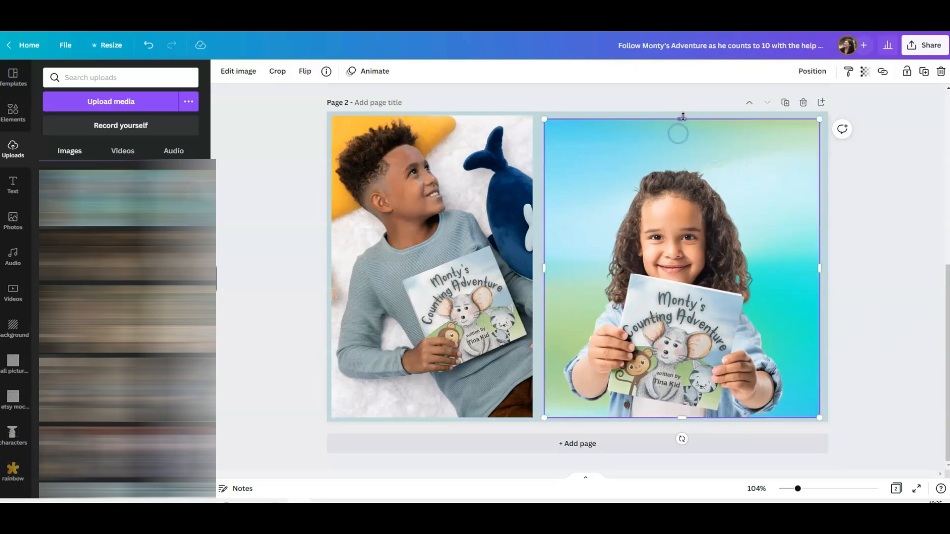
drag(682, 119, 682, 117)
click(844, 237)
click(866, 386)
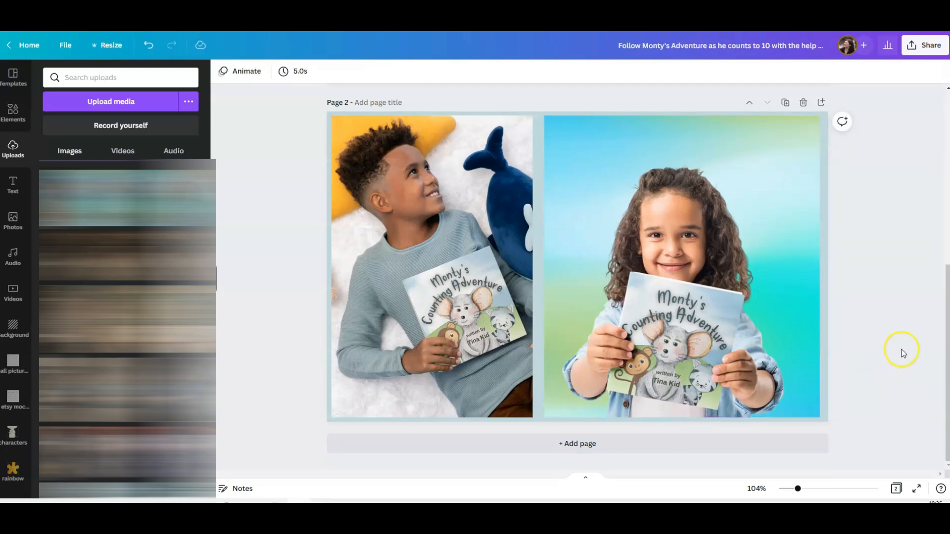
Delete the girl's photo from page 2.
scroll(900, 350, up, 7)
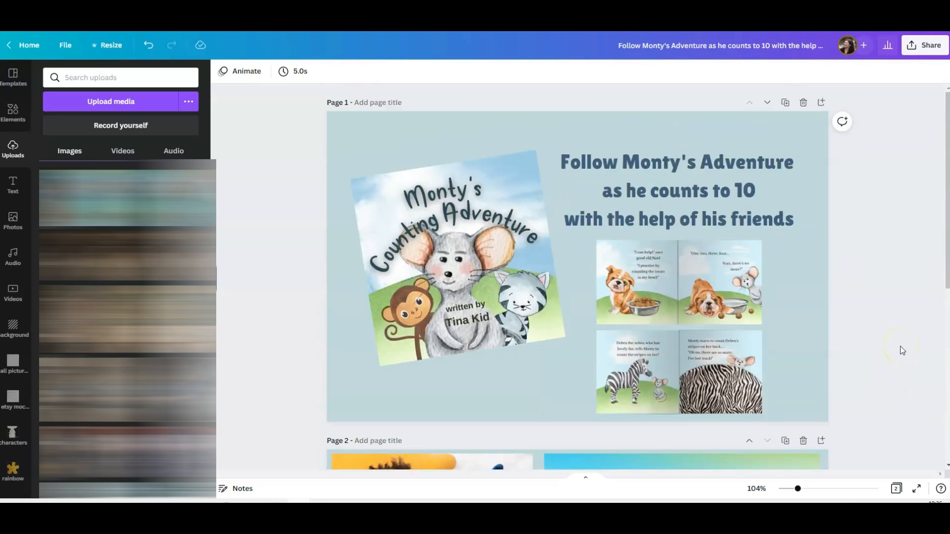
scroll(900, 351, down, 7)
click(664, 295)
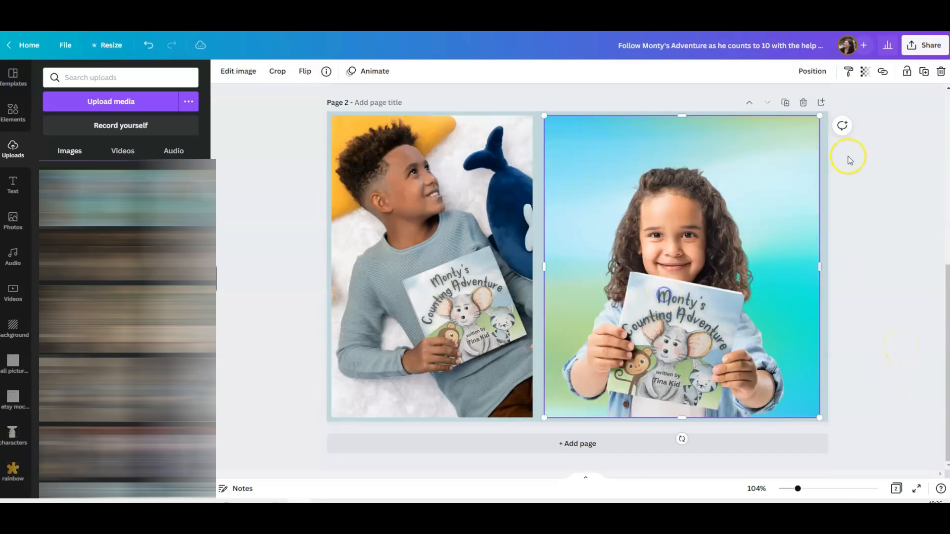
click(941, 71)
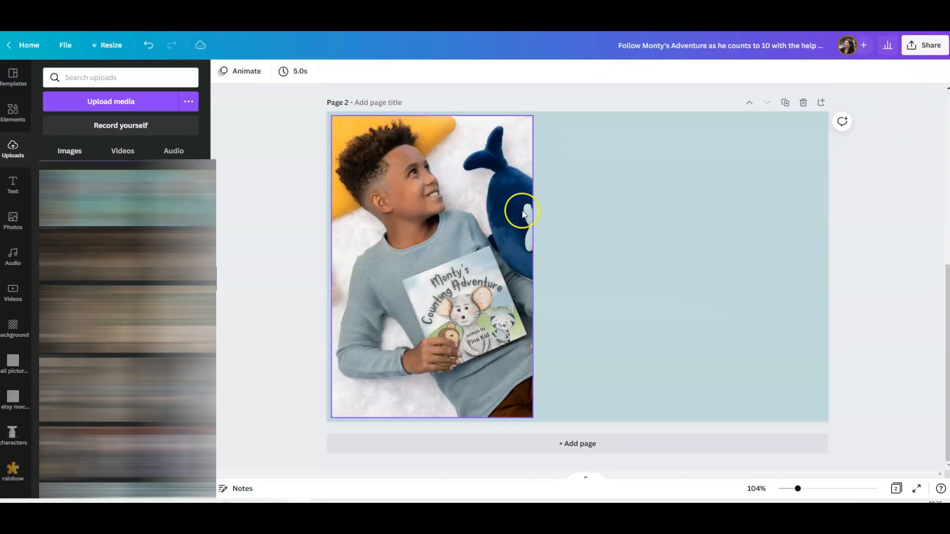
Add the book description and bulleted size, cover, page-count and age details in 14 pt Lilita One beside the boy's photo.
click(13, 185)
key(ctrl+v)
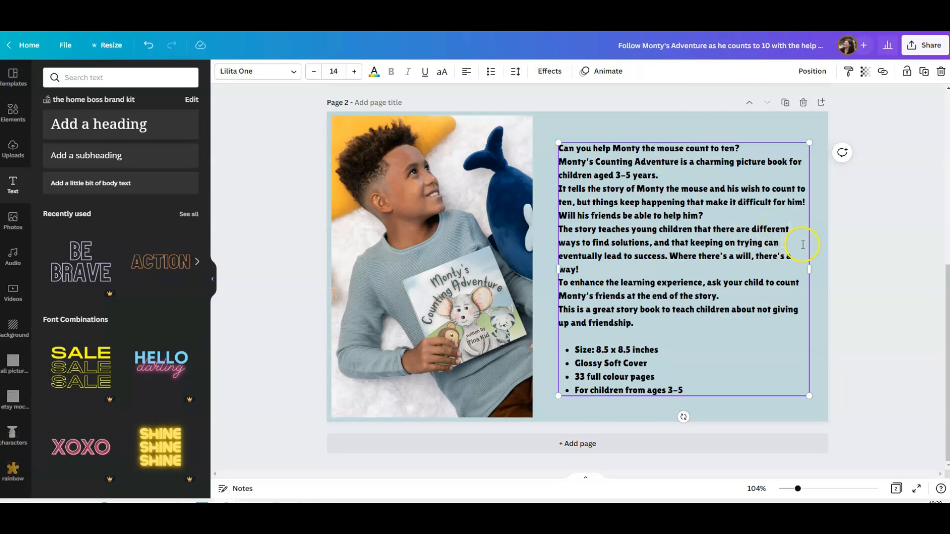
click(578, 135)
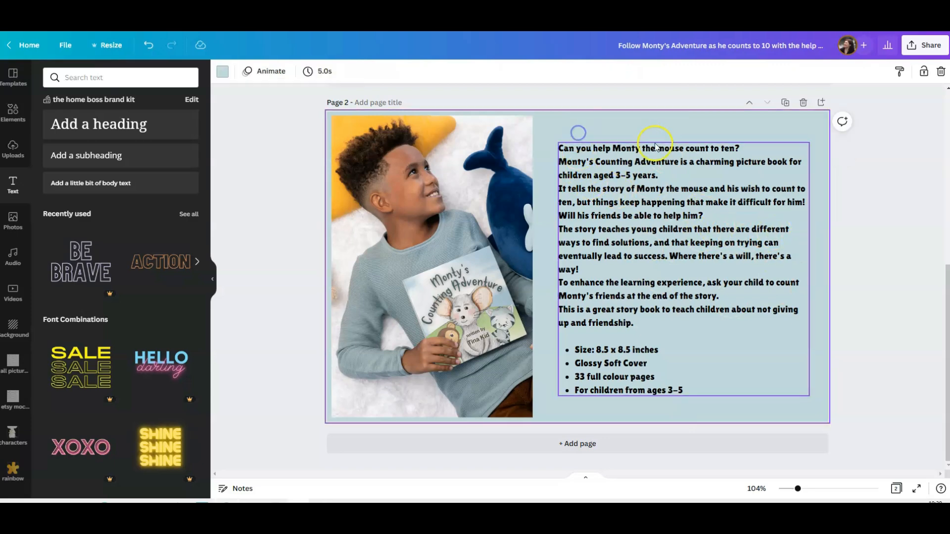
Recolour the whole description and bullet list with the dark blue document colour.
click(698, 391)
drag(701, 391, 556, 148)
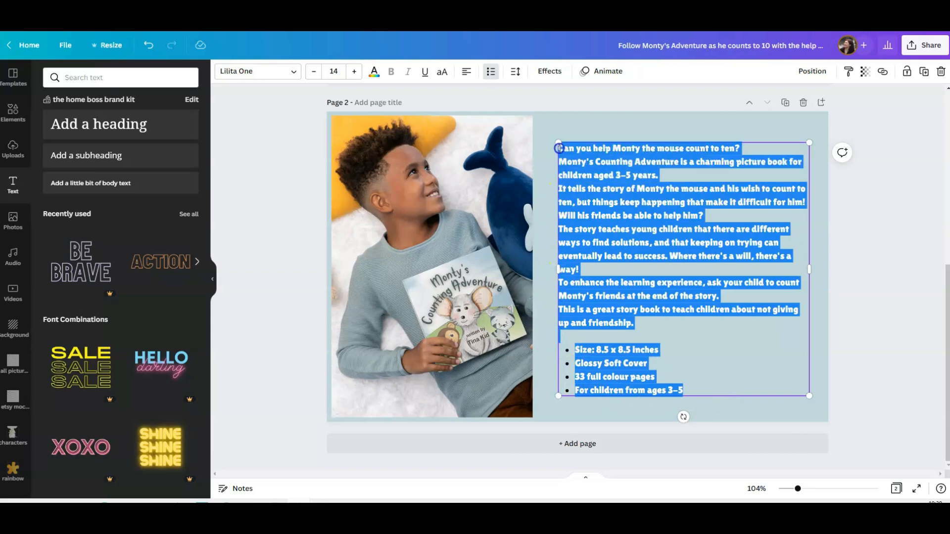
click(374, 72)
click(108, 135)
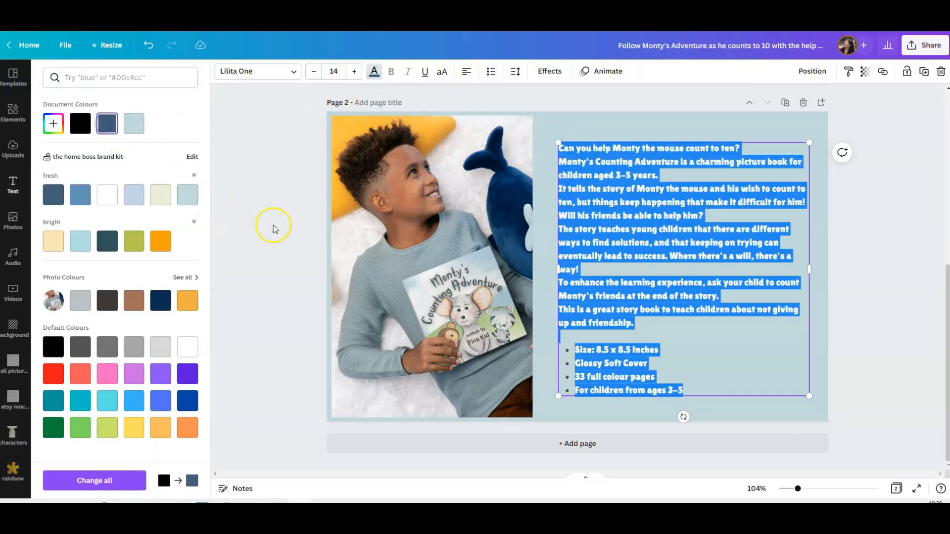
click(284, 208)
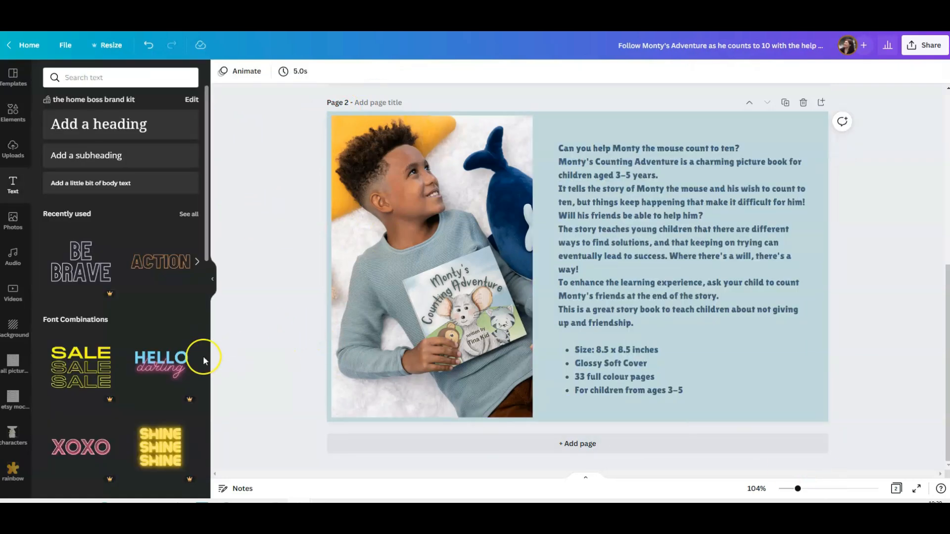
Place a mouse illustration from the monty folder beside the bullet list on page 2.
scroll(28, 433, down, 2)
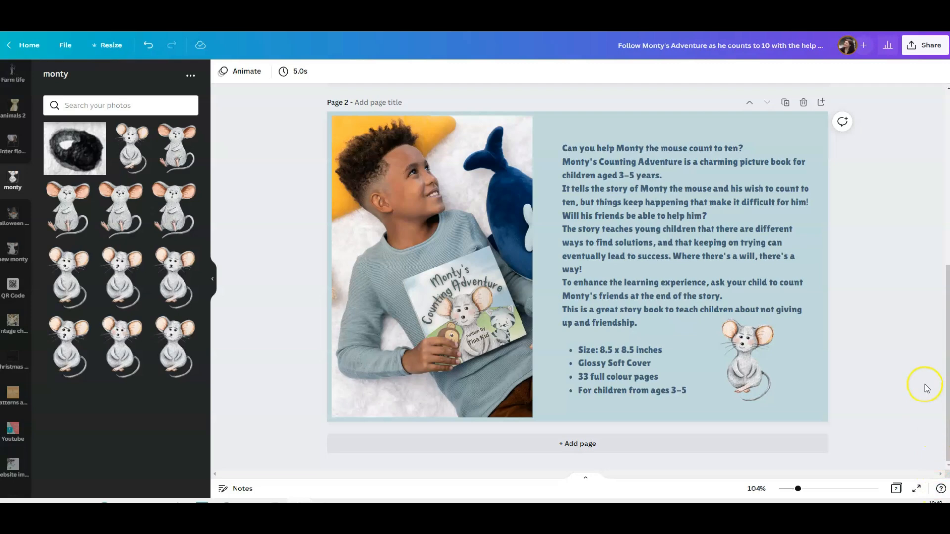
Narrow the description text box slightly from its right side, keeping it clear of the page edge.
click(755, 209)
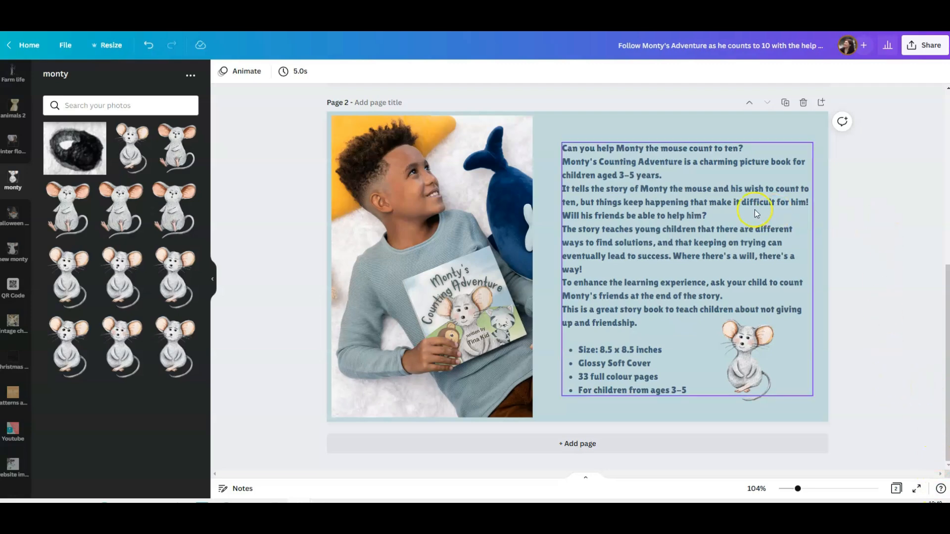
drag(812, 269, 801, 268)
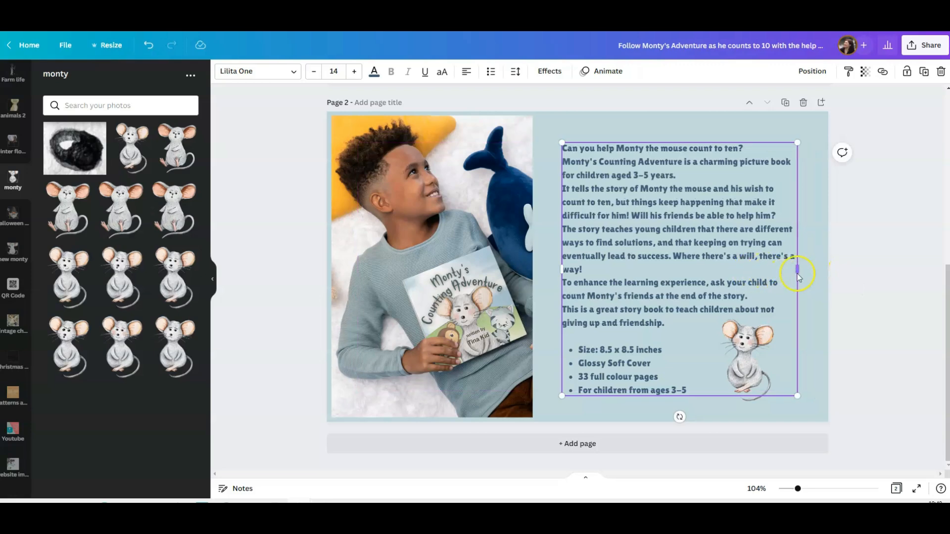
drag(797, 273, 812, 274)
click(896, 188)
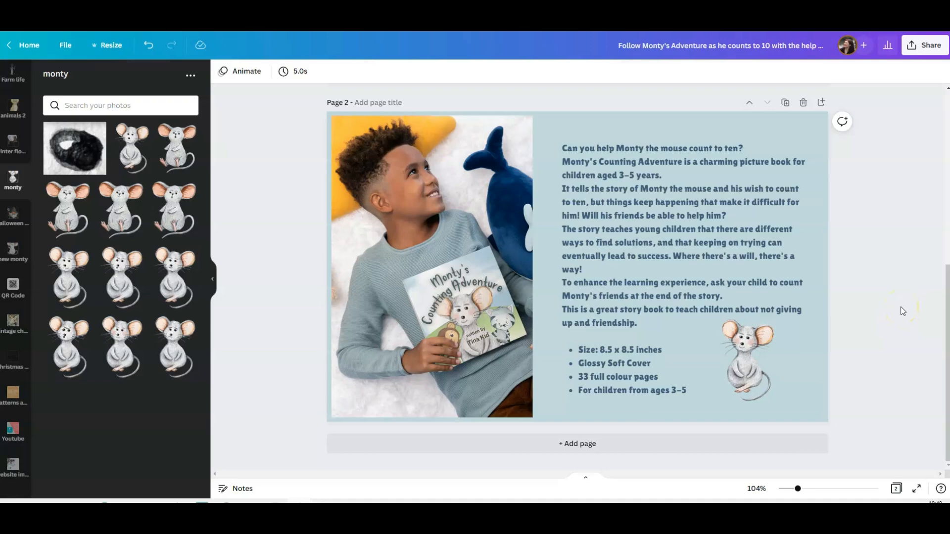
scroll(915, 280, up, 6)
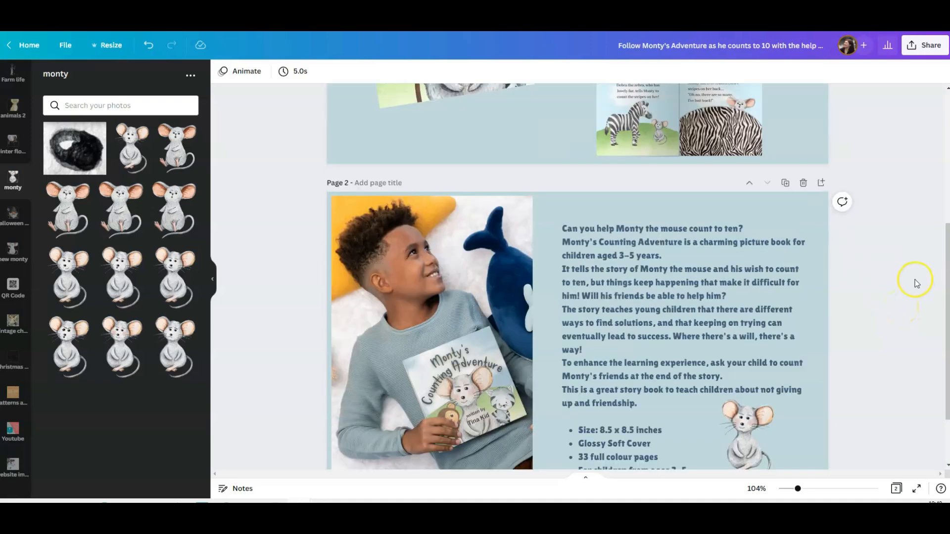
scroll(914, 280, down, 6)
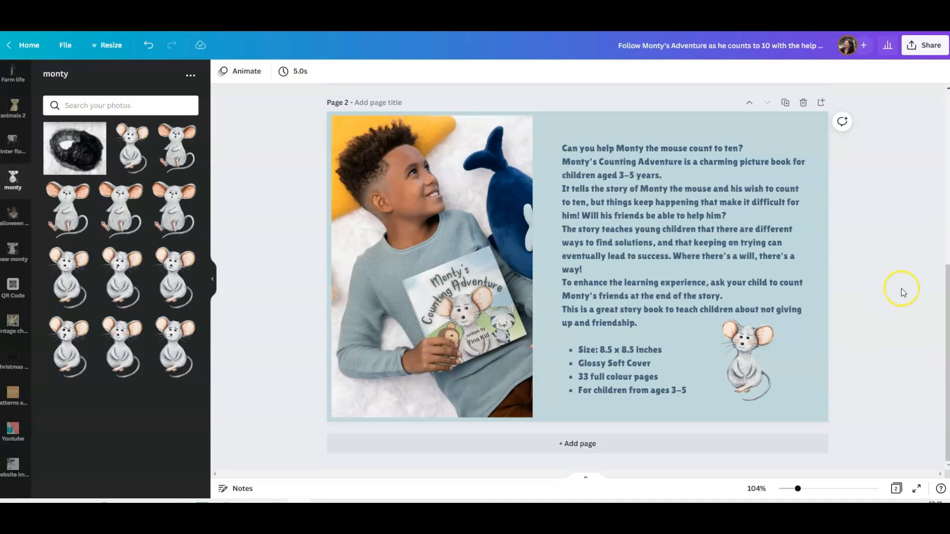